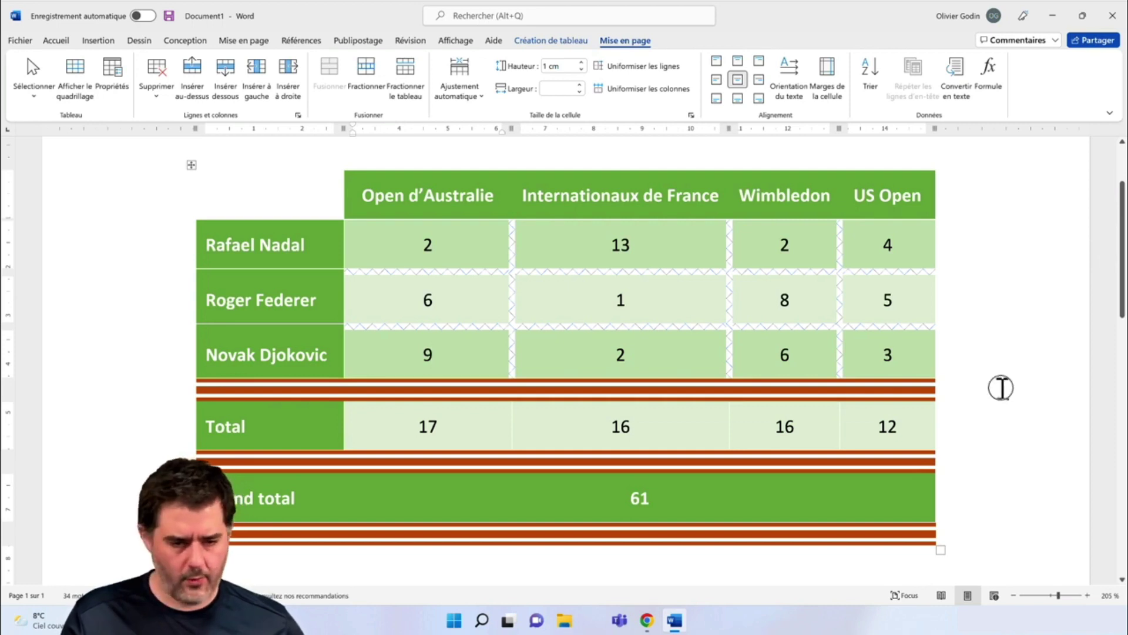
Step: Delete the entire content of the document, including the tennis results table
left_click(1002, 388)
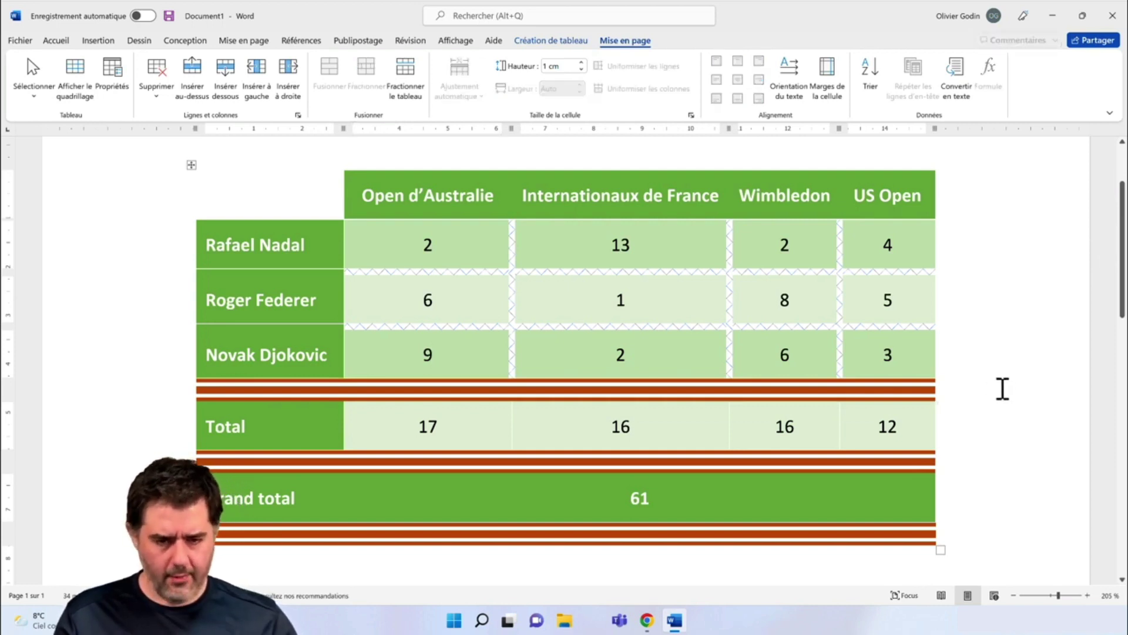
key("ctrl+a")
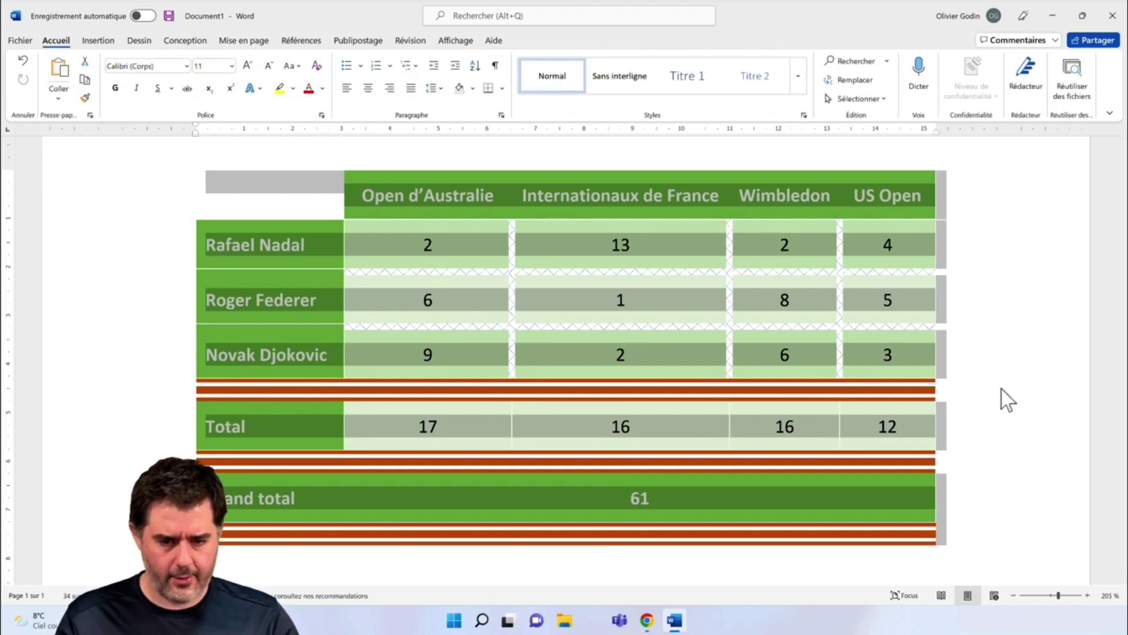
key("Delete")
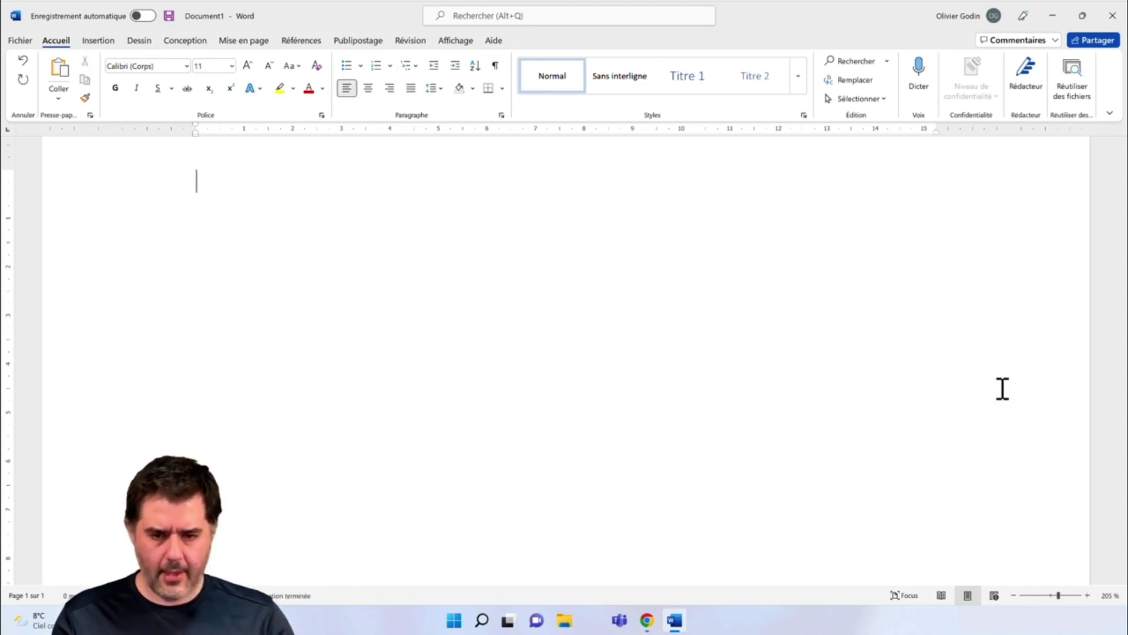
Step: Generate five paragraphs of sample text with =rand(5)
type("=ran")
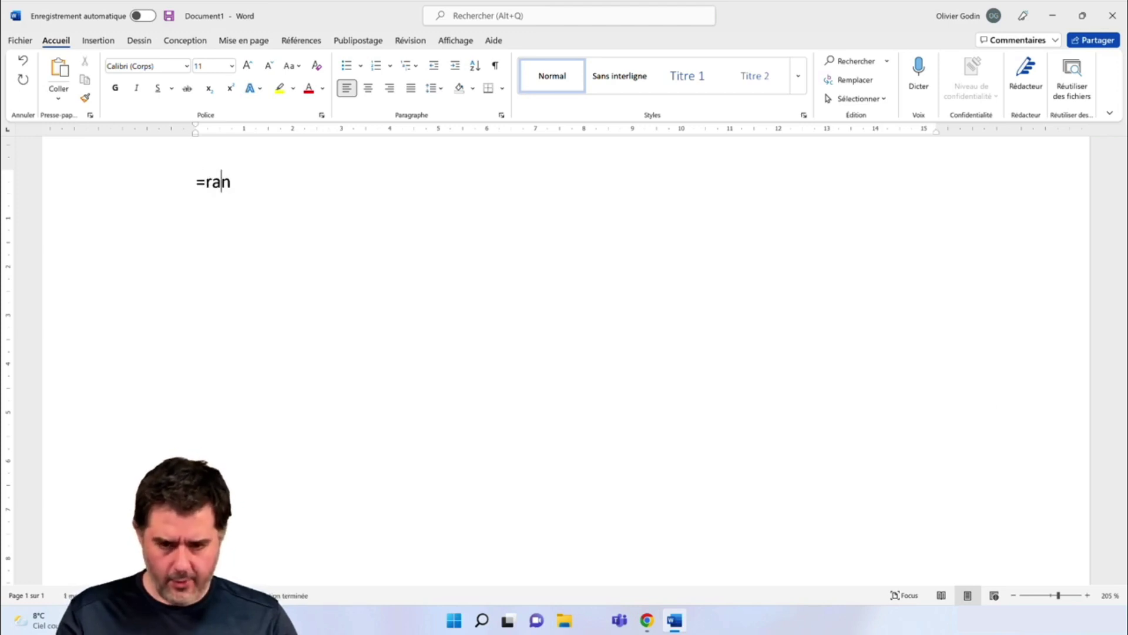
type("d(10")
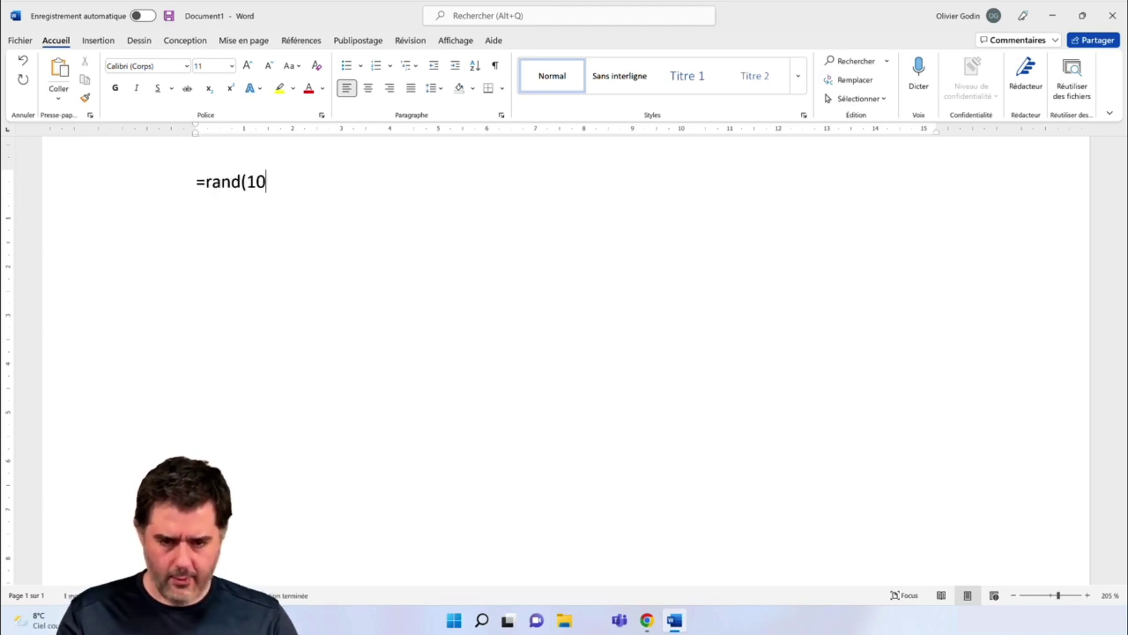
key("BackSpace")
key("BackSpace")
type("5)")
key("Return")
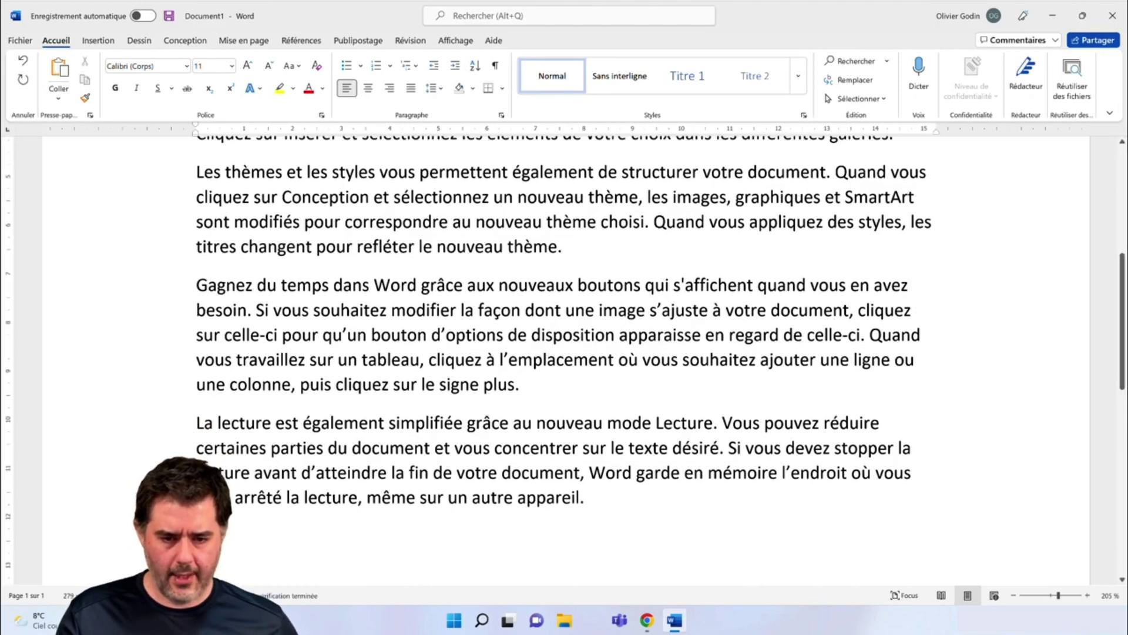
Step: Insert a table of two rows and three columns on a new line below the first paragraph
scroll(714, 386, "up", 5)
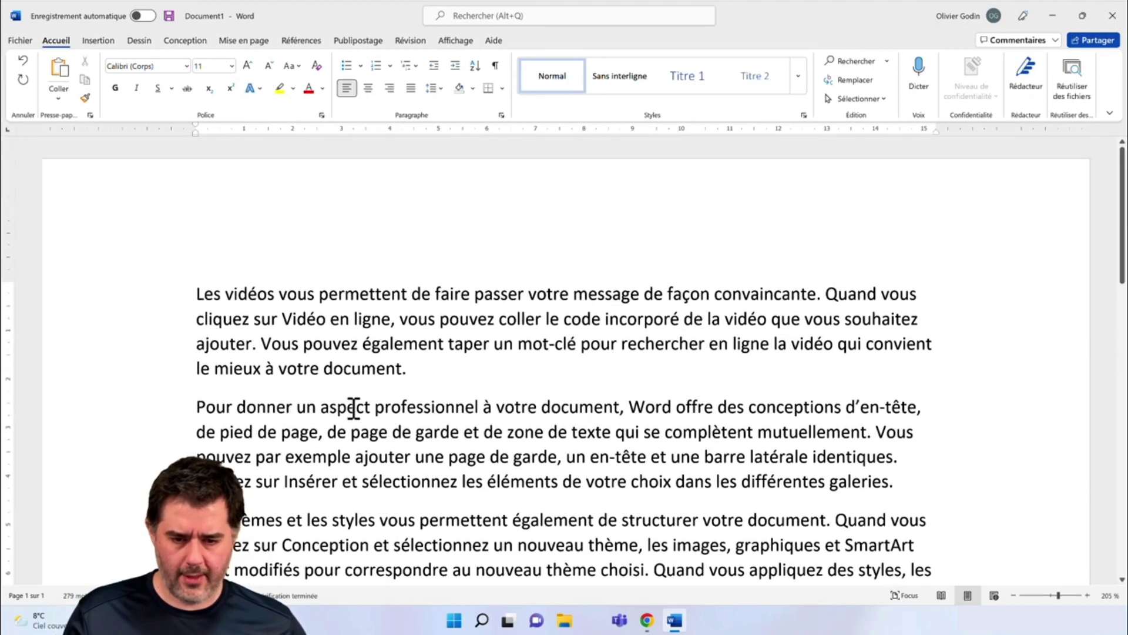
left_click(432, 370)
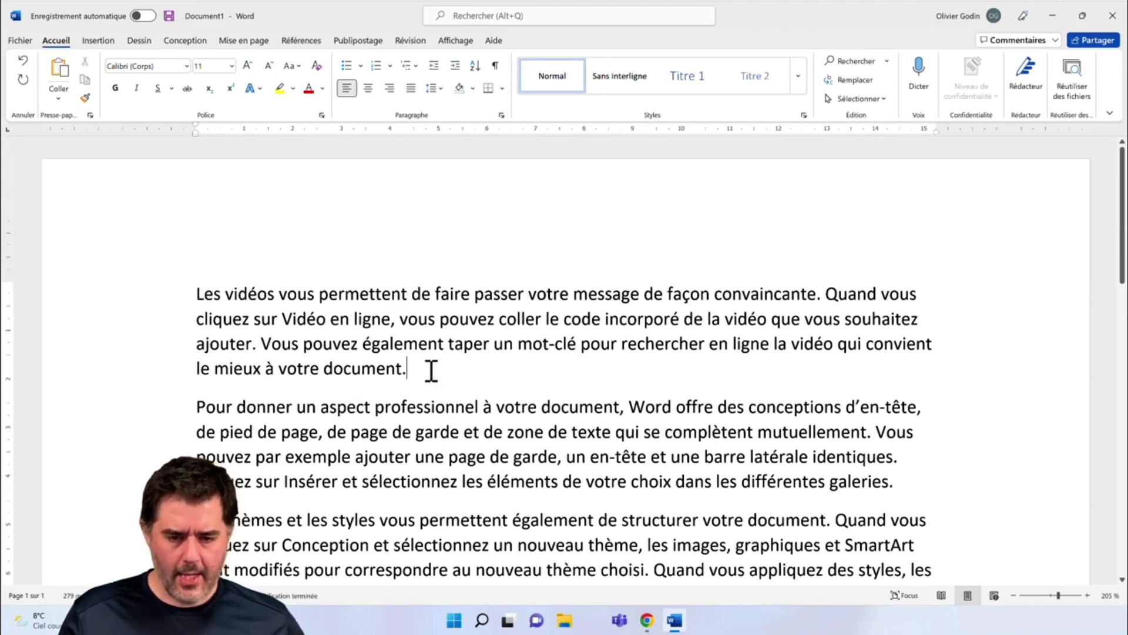
key("Return")
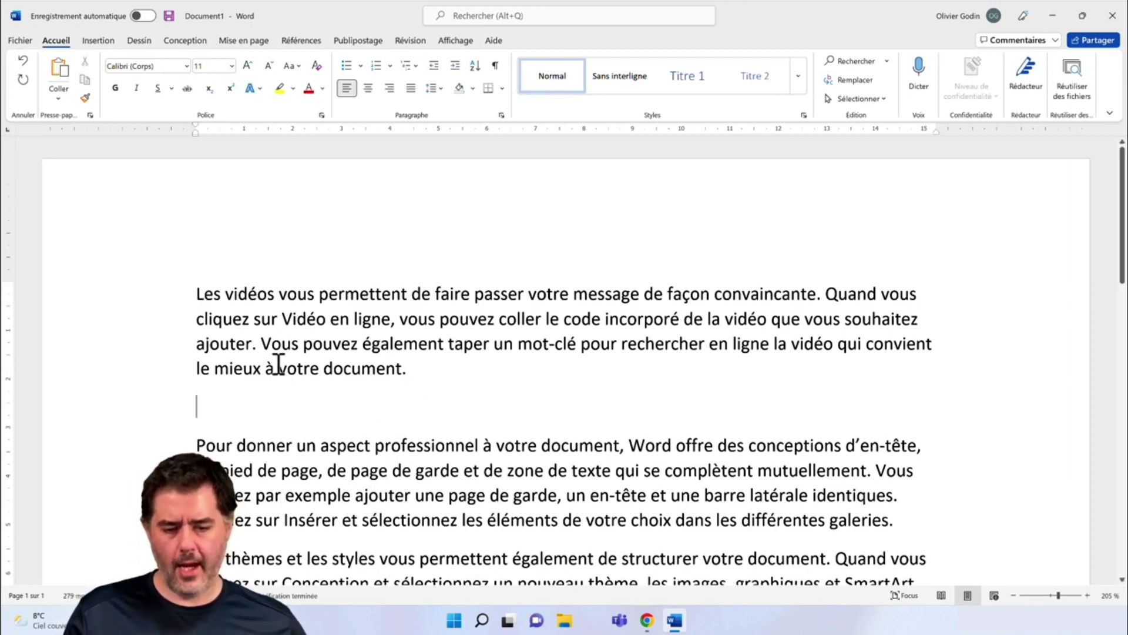
scroll(290, 449, "down", 1)
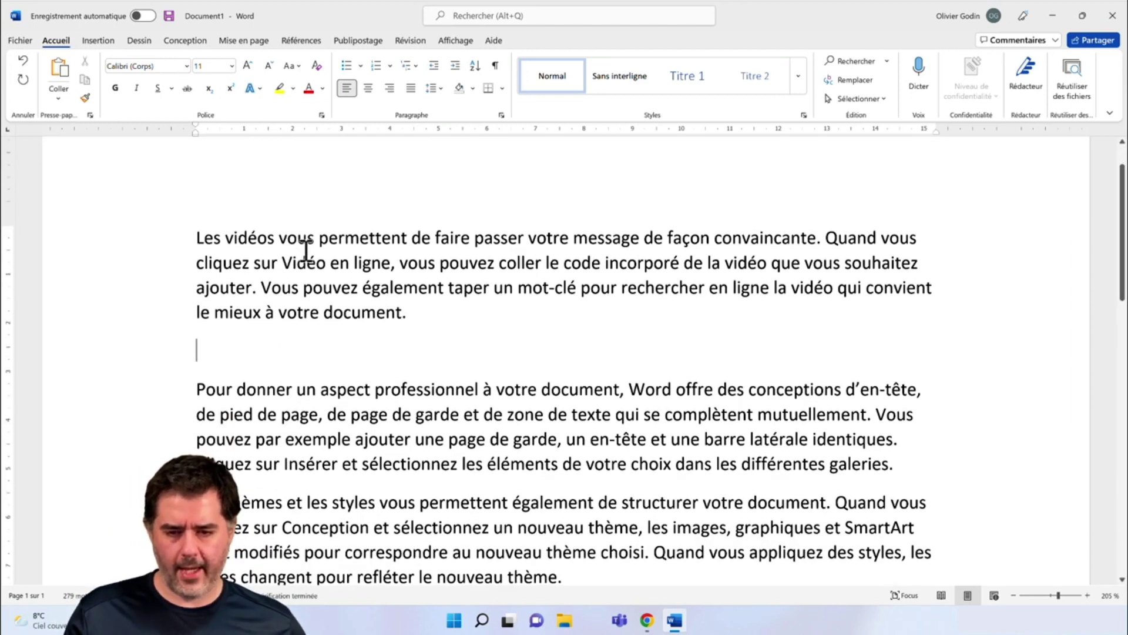
left_click(98, 40)
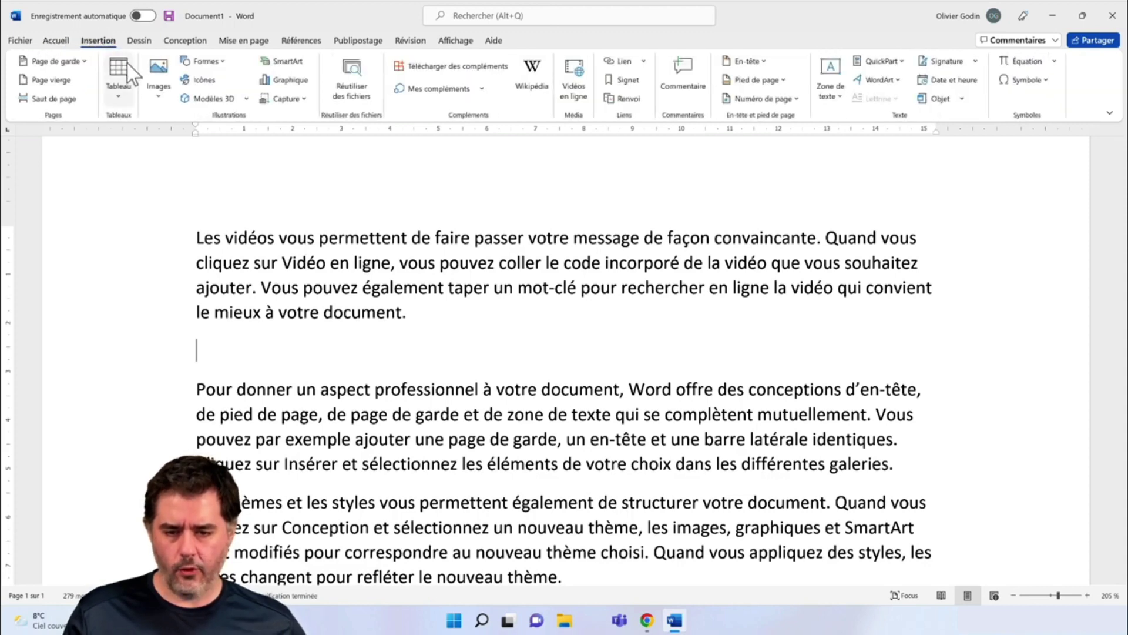
left_click(125, 88)
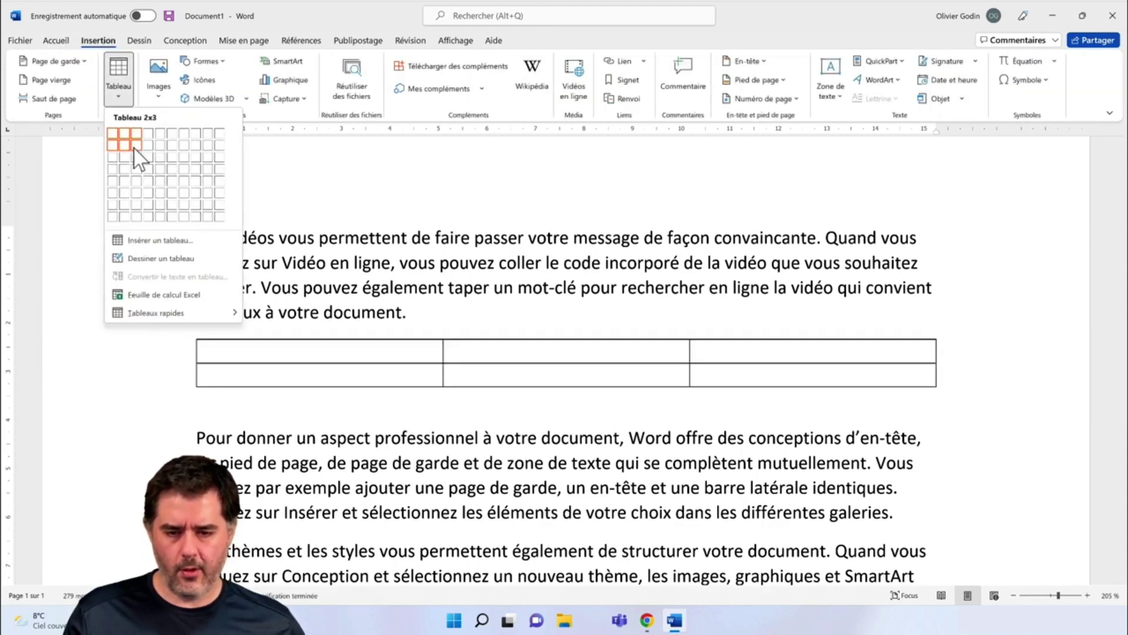
left_click(134, 149)
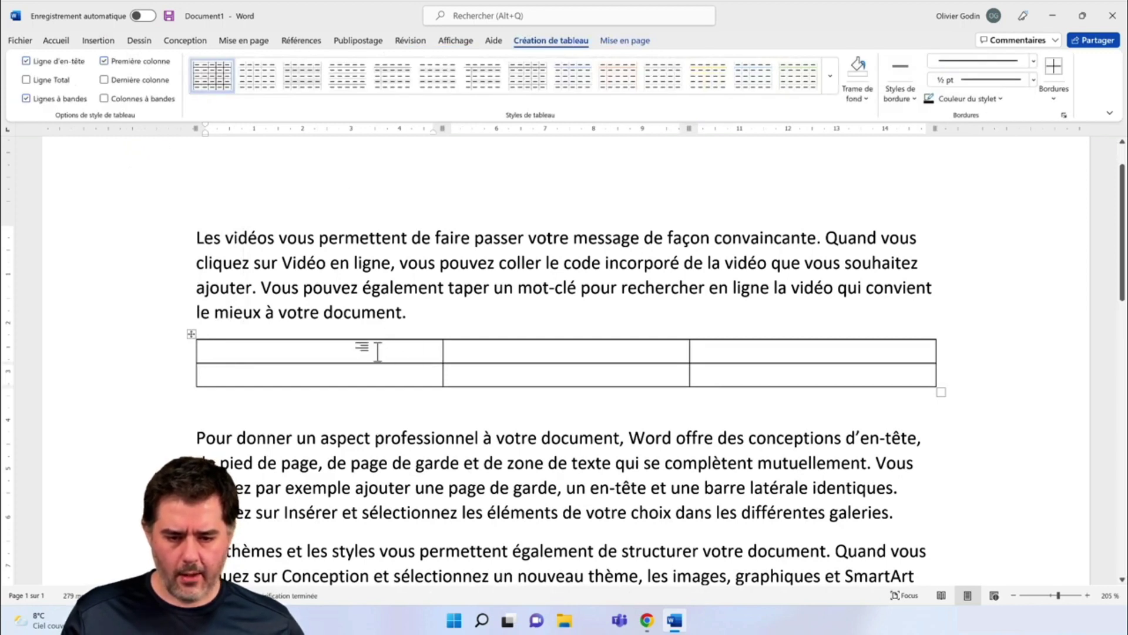
Step: Fill the first row of the table with A, B and C
left_click_drag(365, 345, 323, 352)
left_click(322, 351)
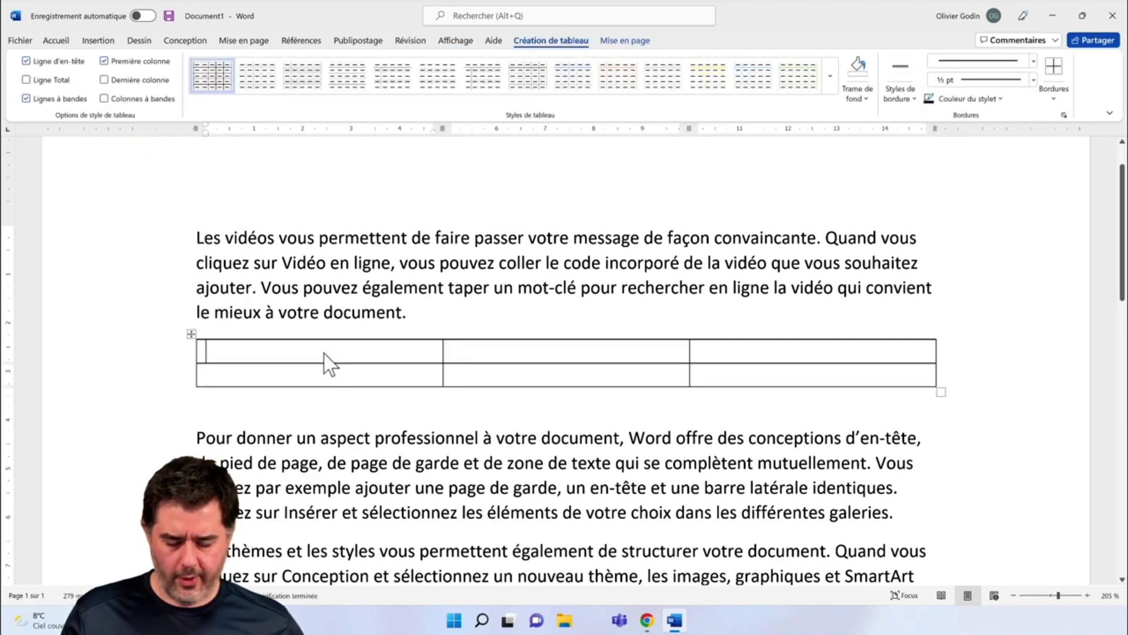
type("a")
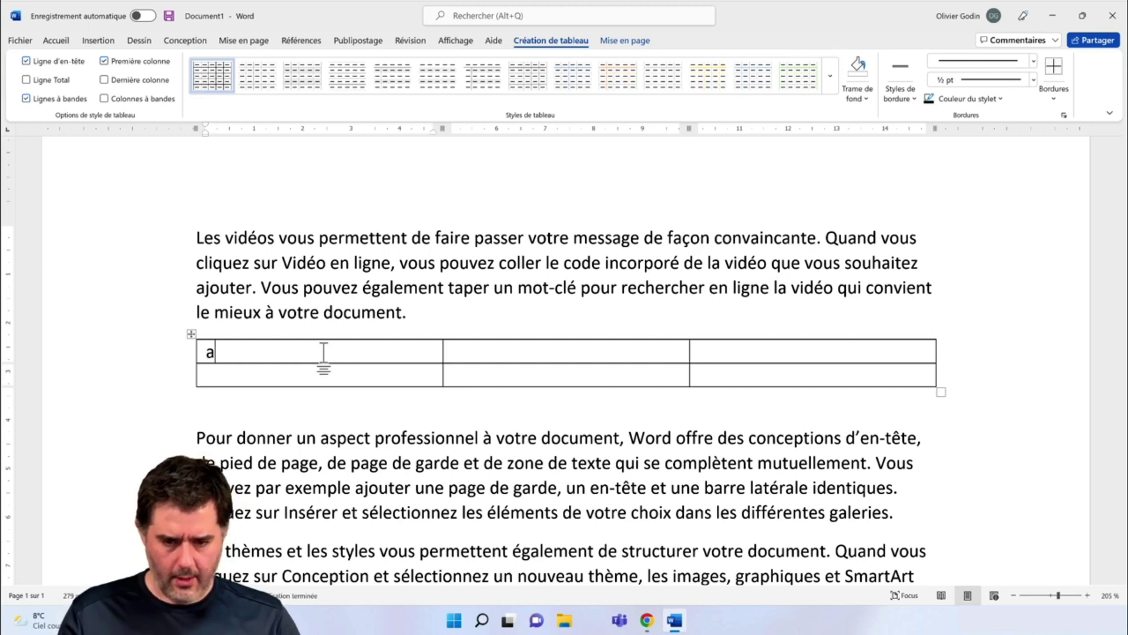
key("Tab")
type("b")
key("Tab")
type("c")
key("Tab")
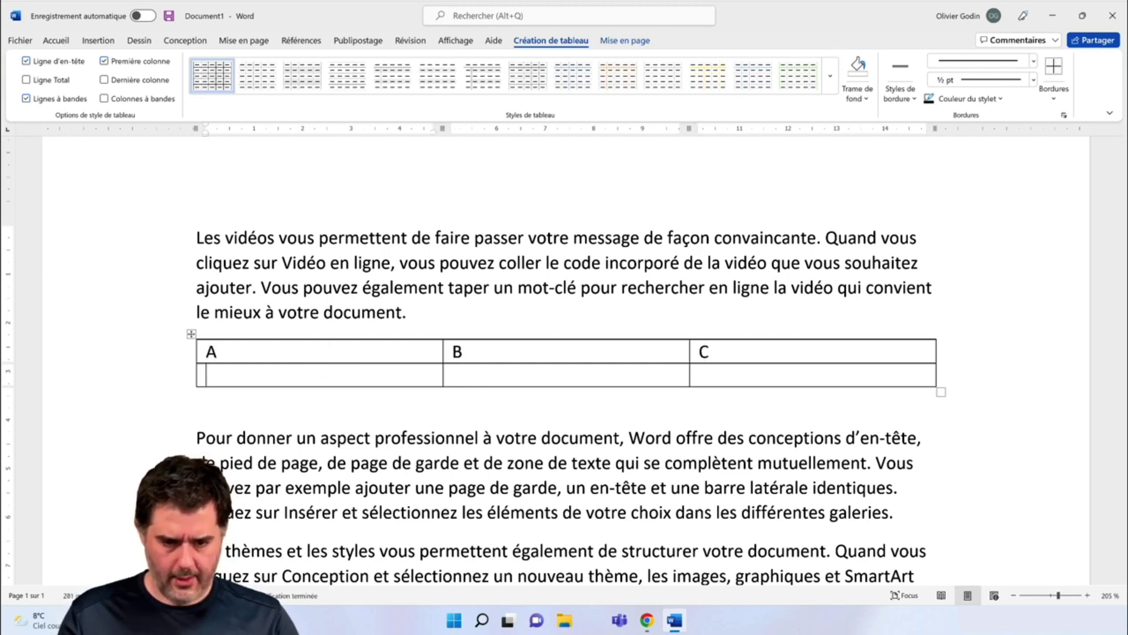
Step: Fill the second row with D, E and F, keeping the table at two rows
type("d")
key("Tab")
type("e")
key("Tab")
type("f")
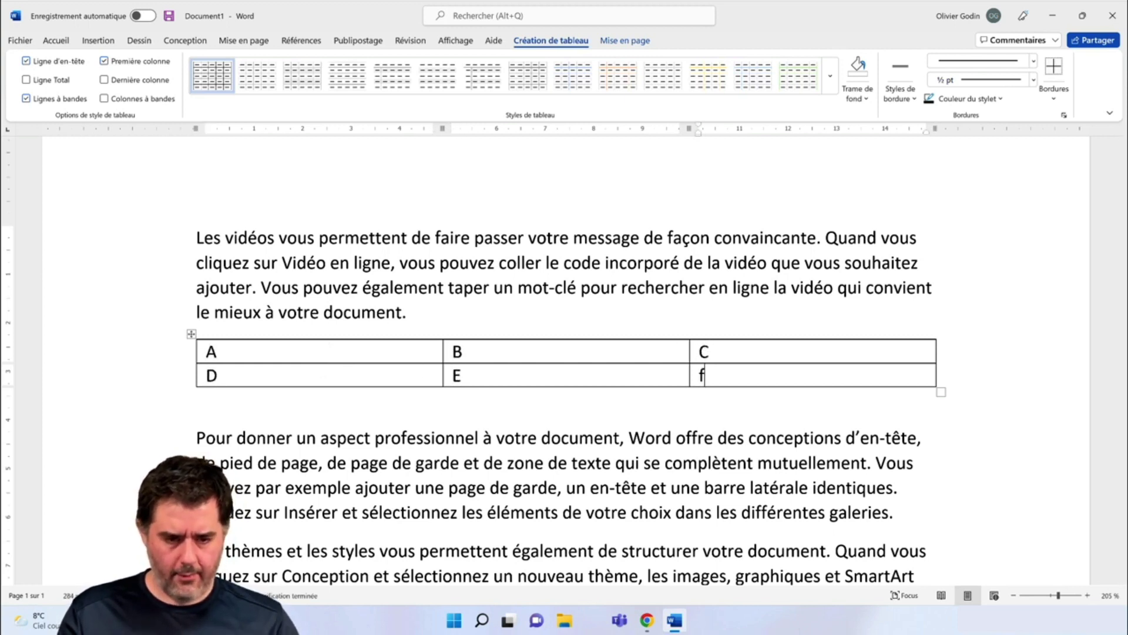
key("Tab")
key("ctrl+z")
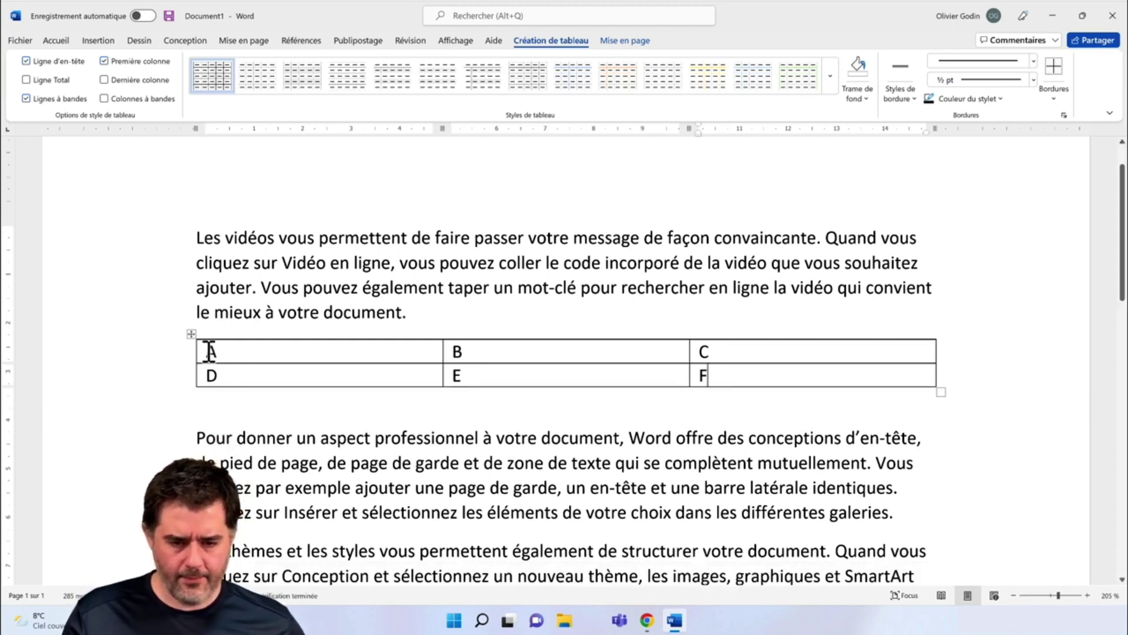
Step: Select all the cells of the table and autofit its columns to their contents
double_click(210, 352)
left_click_drag(346, 358, 813, 371)
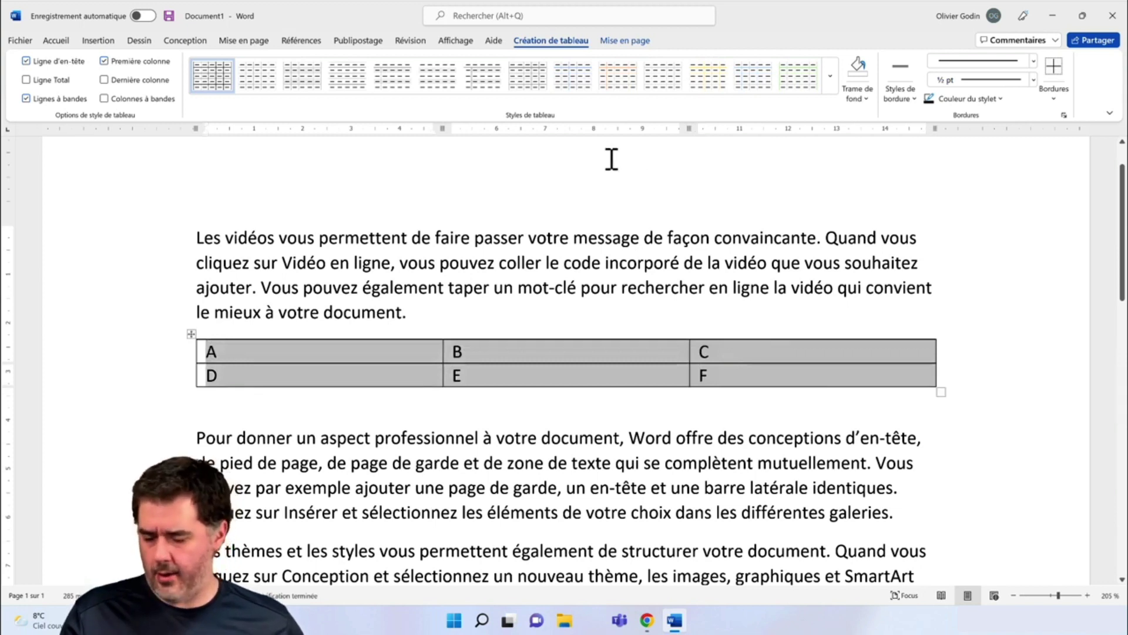
left_click(636, 43)
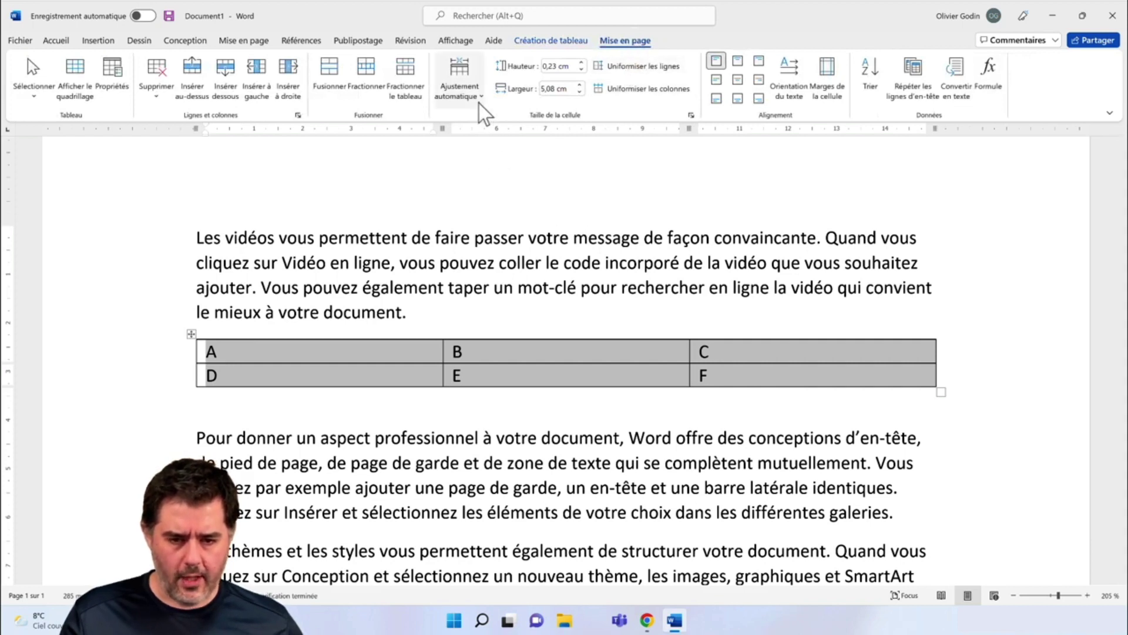
left_click(461, 89)
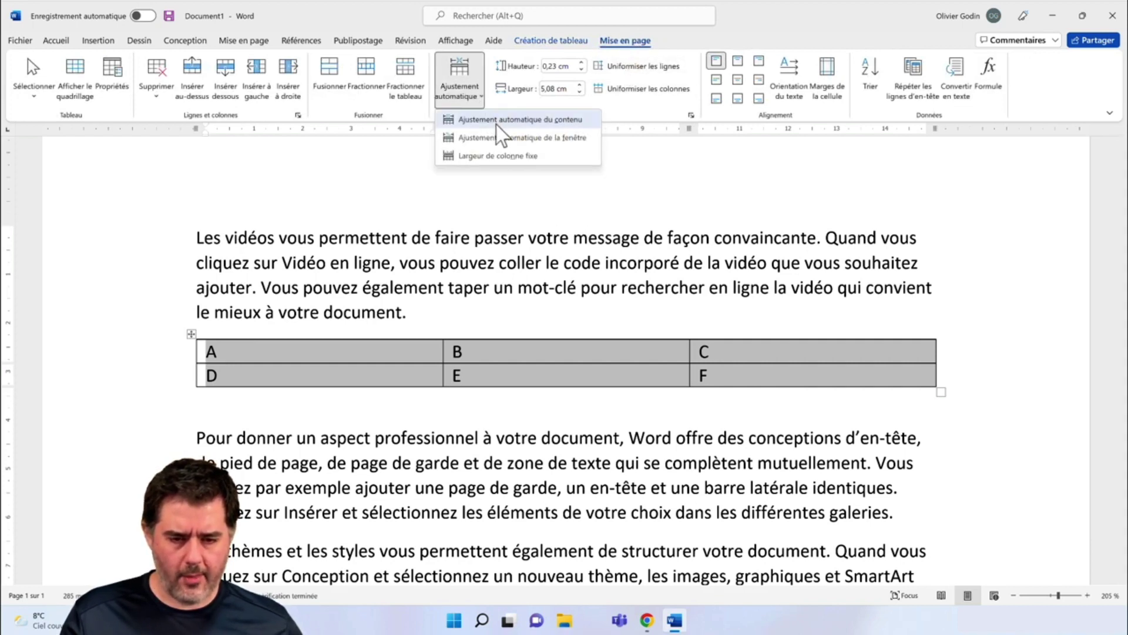
left_click(525, 121)
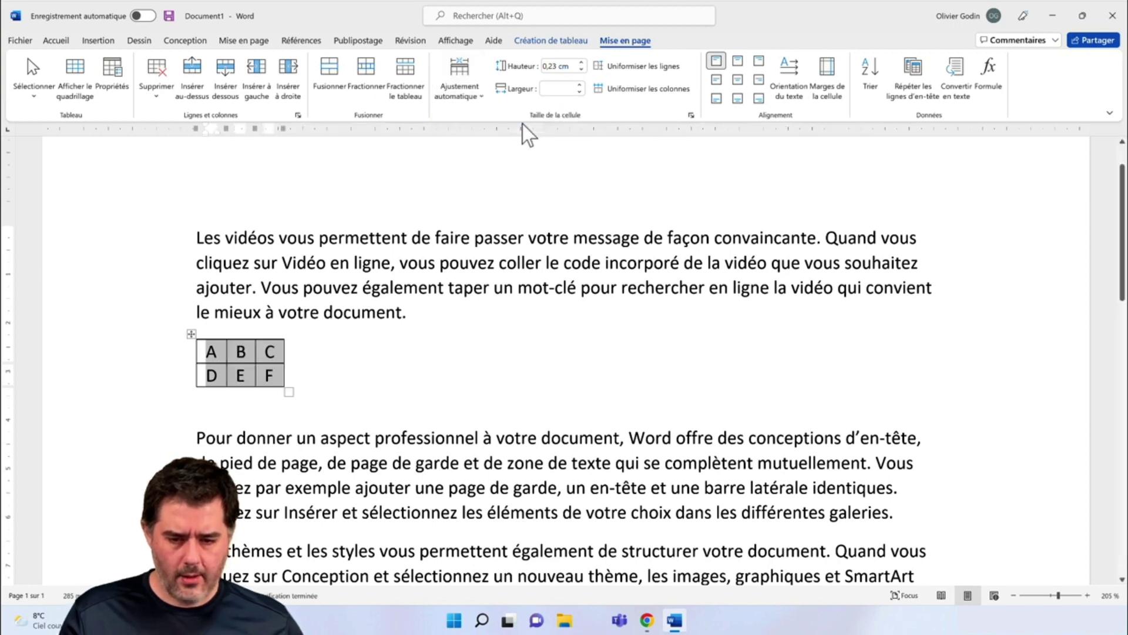
left_click(363, 359)
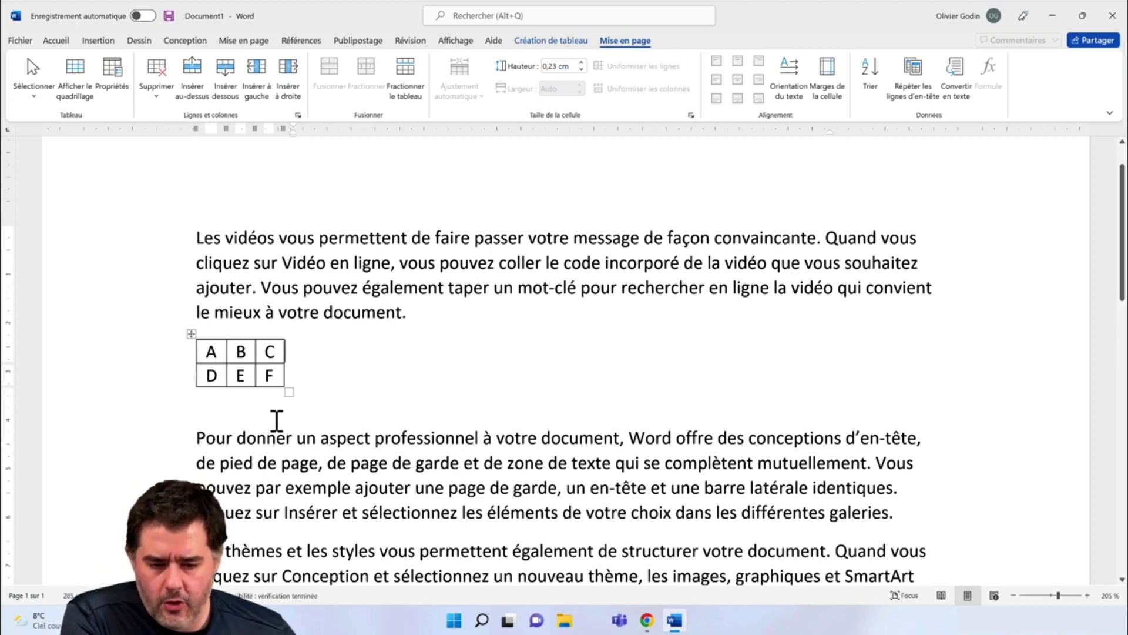
Step: Remove the blank line below the table and put it back
left_click(276, 420)
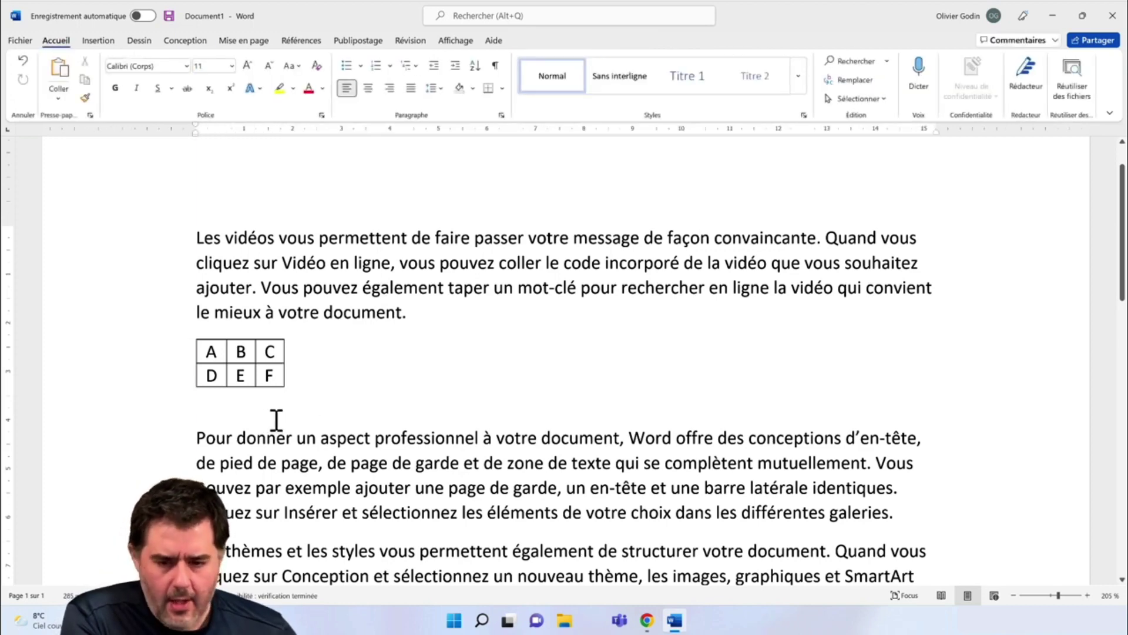
key("Delete")
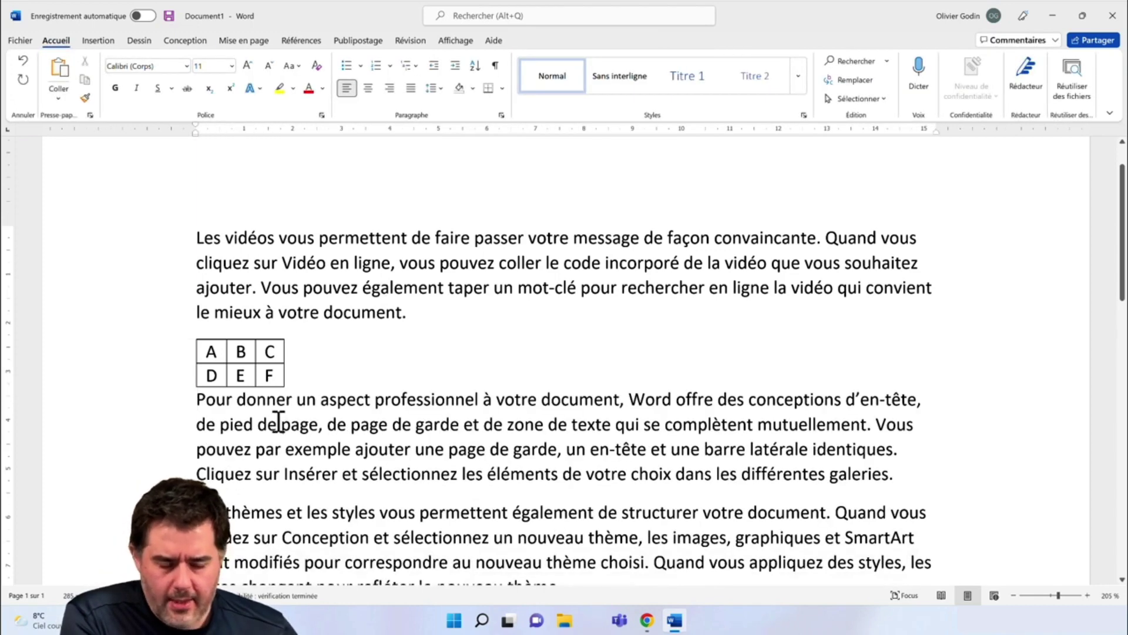
key("Return")
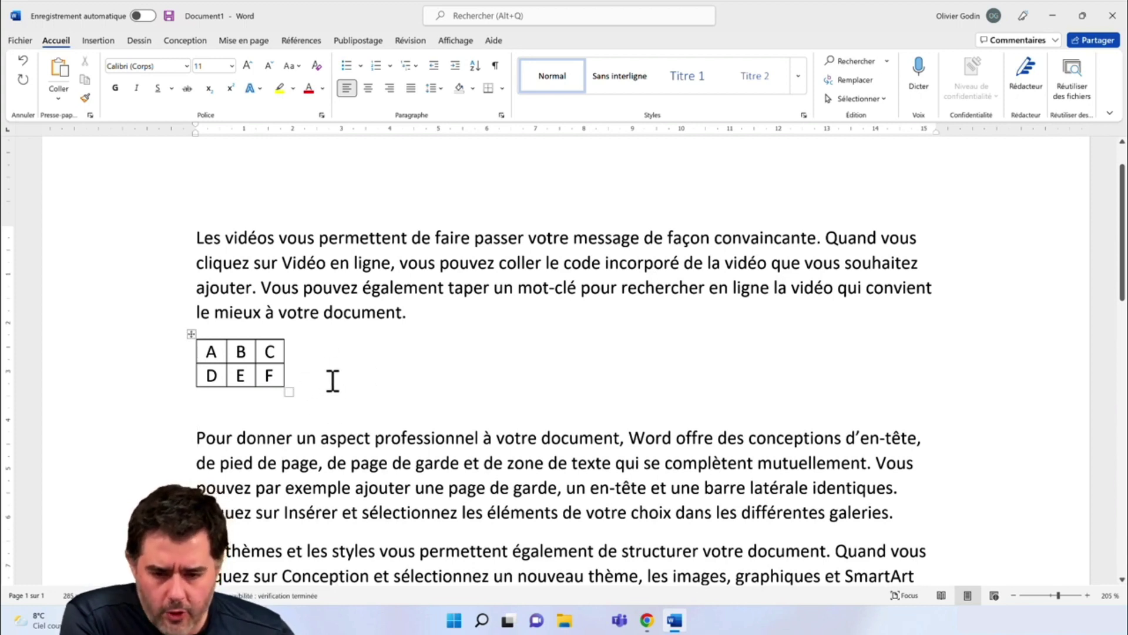
Step: Centre the table on the page, and move it into the first paragraph against the right margin so the text wraps beside it
left_click_drag(320, 379, 190, 343)
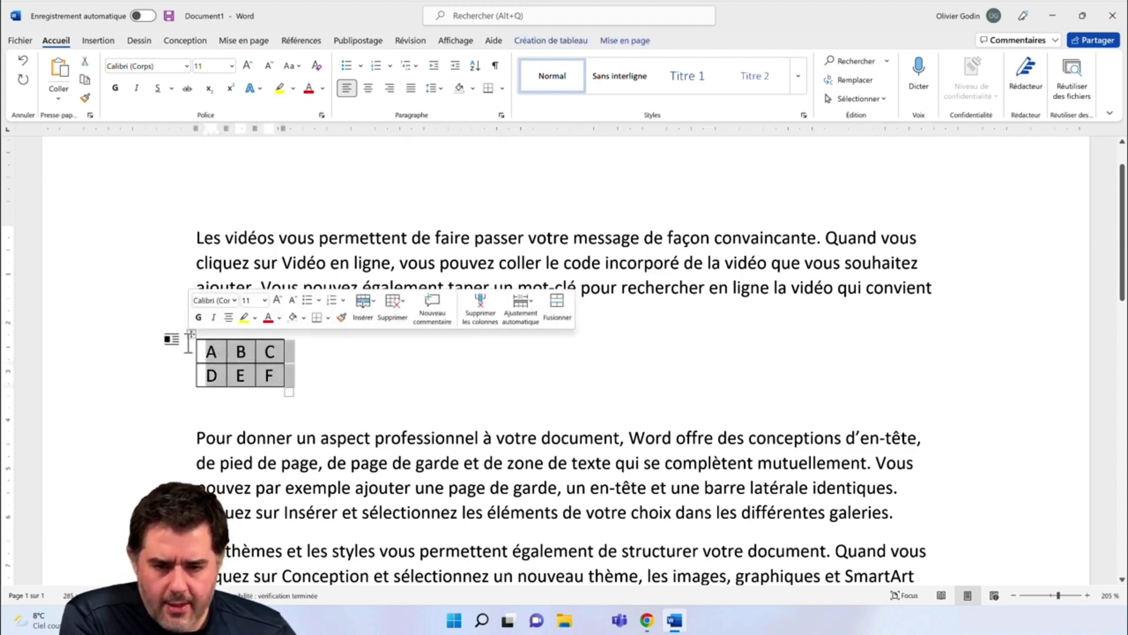
left_click(368, 88)
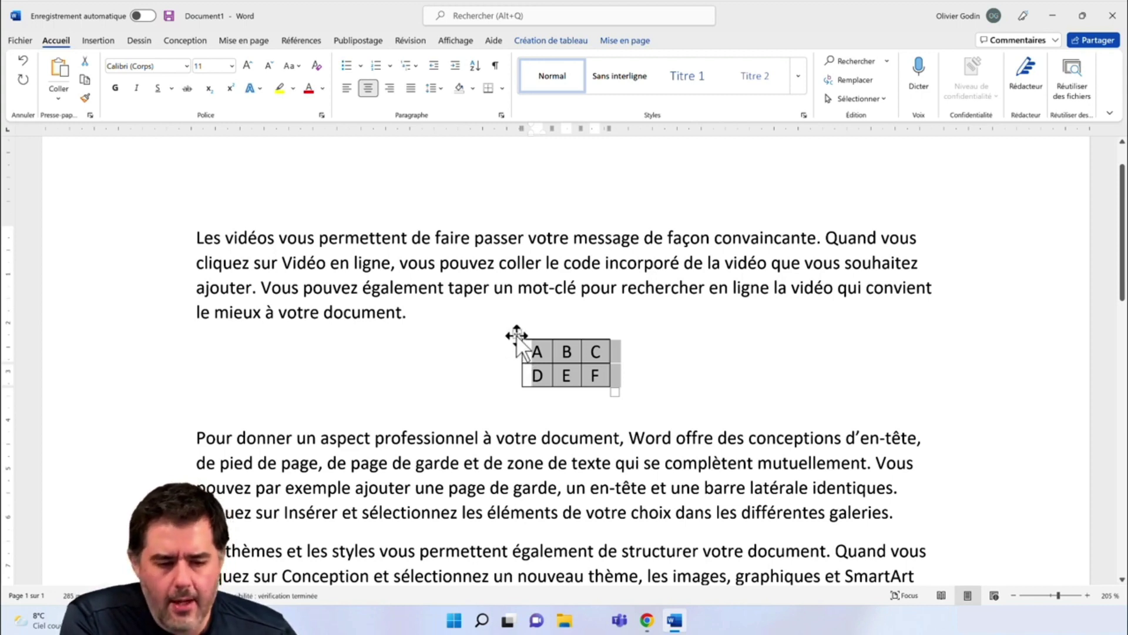
mouse_move(516, 335)
left_mouse_down()
mouse_move(471, 352)
mouse_move(572, 424)
mouse_move(651, 289)
mouse_move(532, 342)
mouse_move(738, 350)
mouse_move(575, 313)
mouse_move(514, 413)
mouse_move(627, 452)
mouse_move(684, 407)
mouse_move(776, 278)
mouse_move(819, 238)
mouse_move(841, 252)
left_mouse_up()
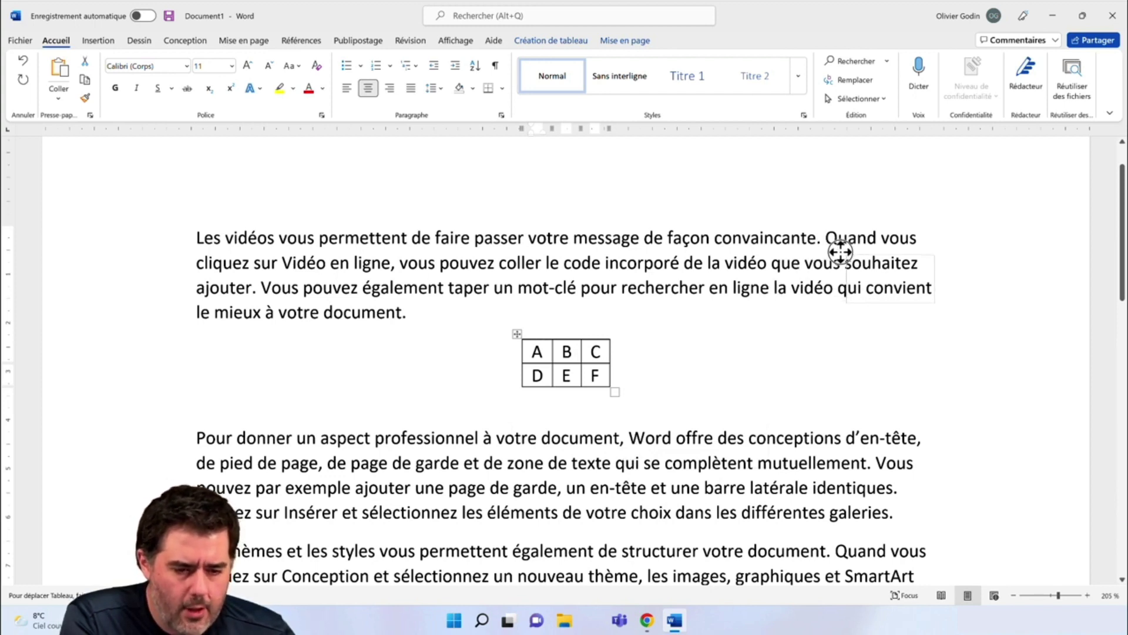
left_click_drag(841, 252, 842, 251)
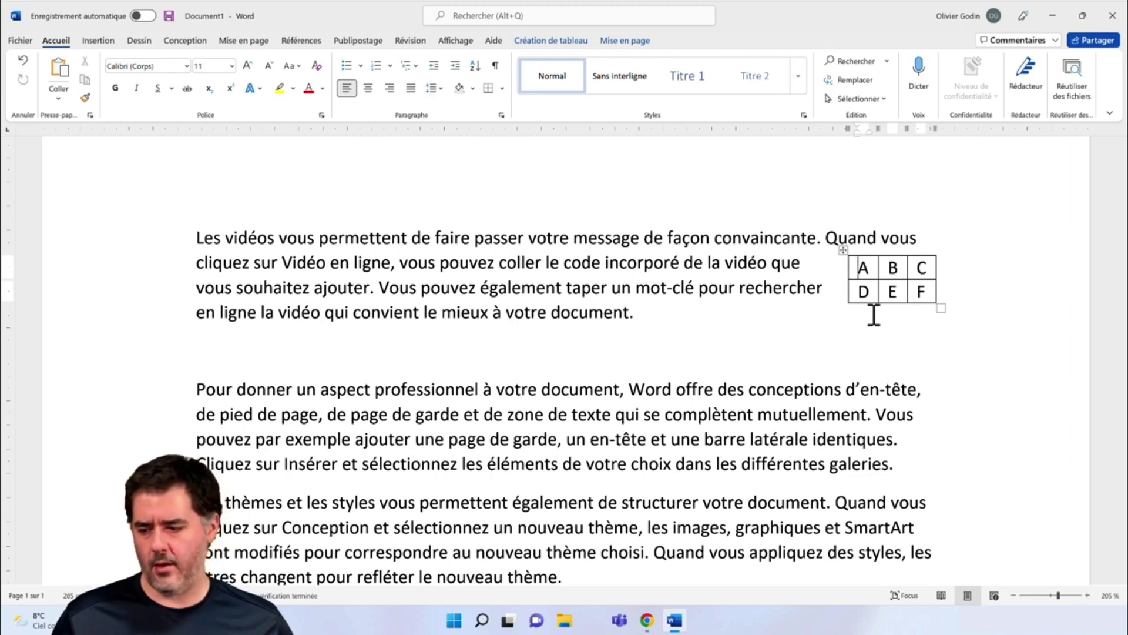
Step: Try a default top cell margin of 0,25 cm in the table's options, and undo the change
right_click(865, 272)
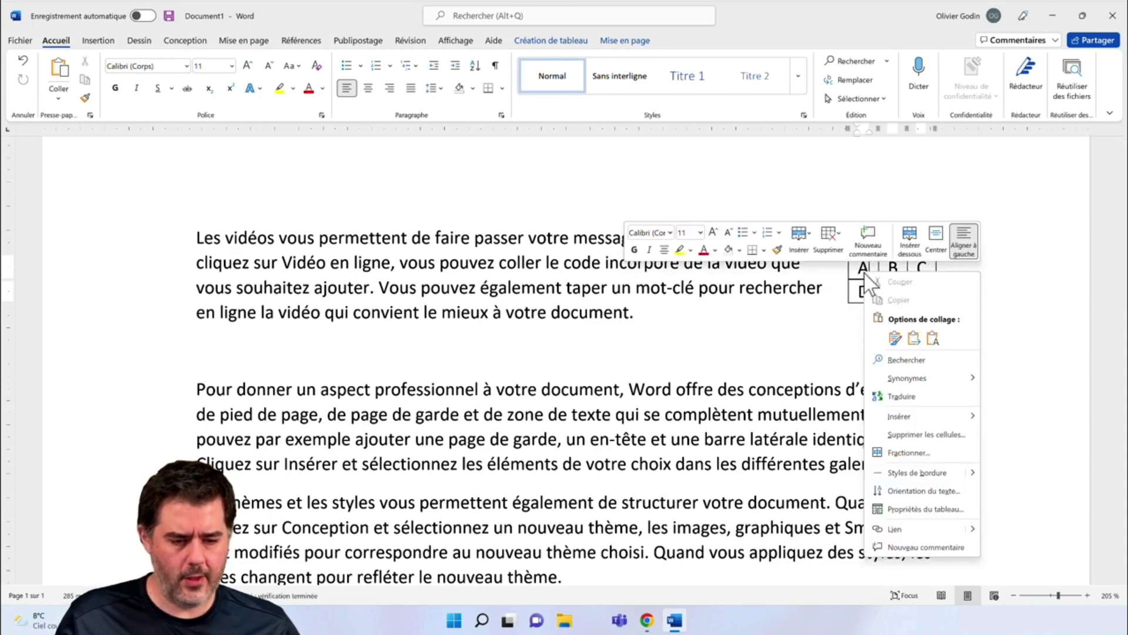
left_click(970, 510)
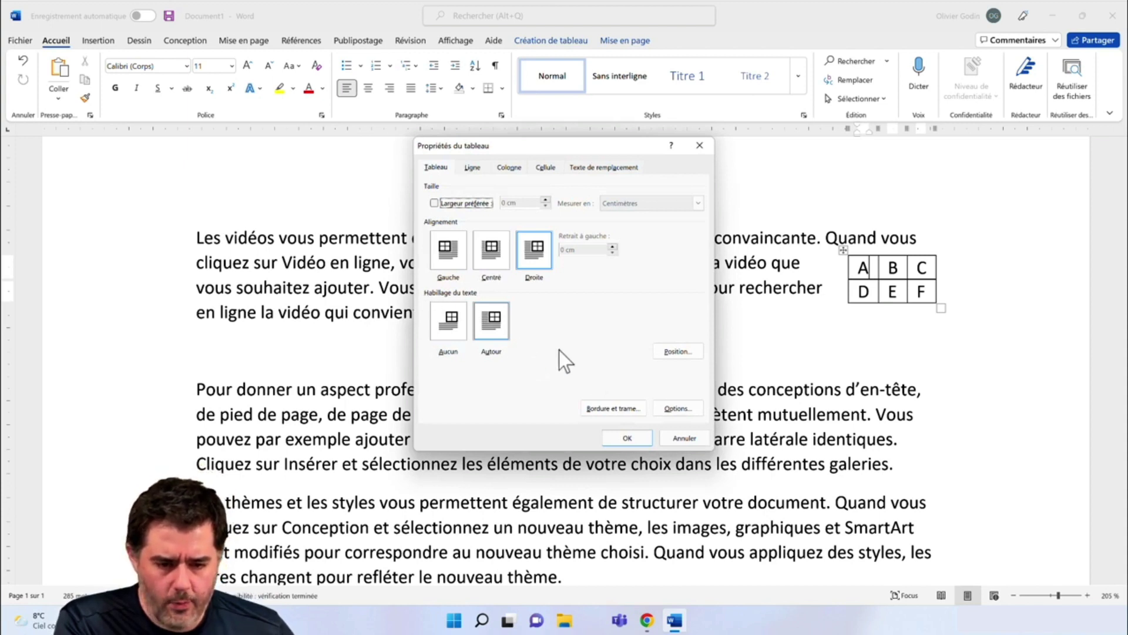
left_click(502, 315)
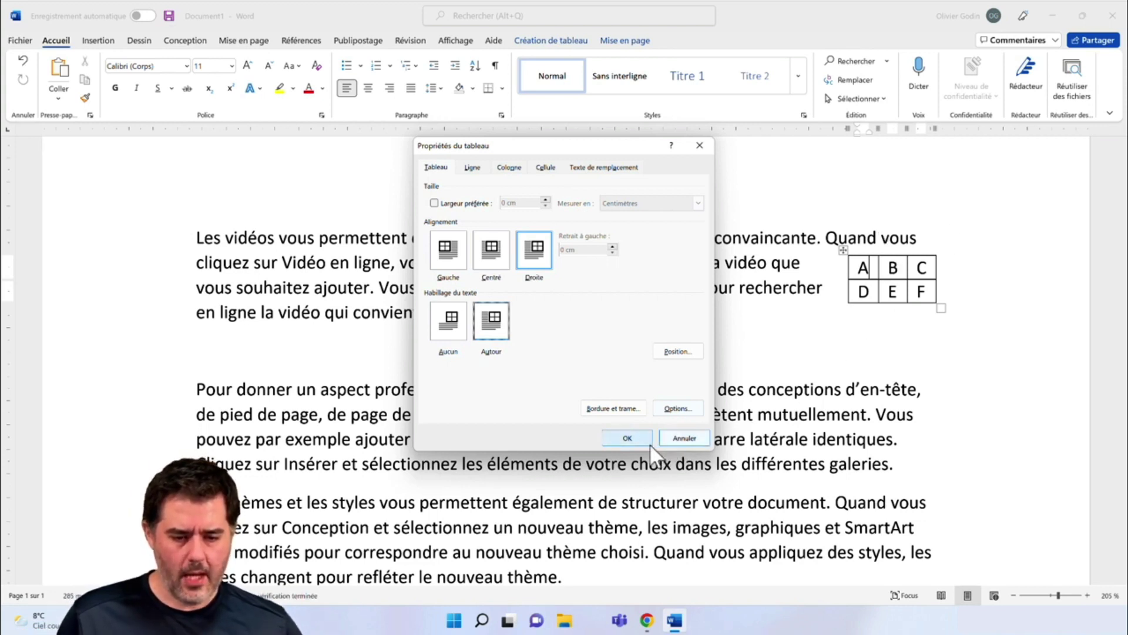
left_click(680, 409)
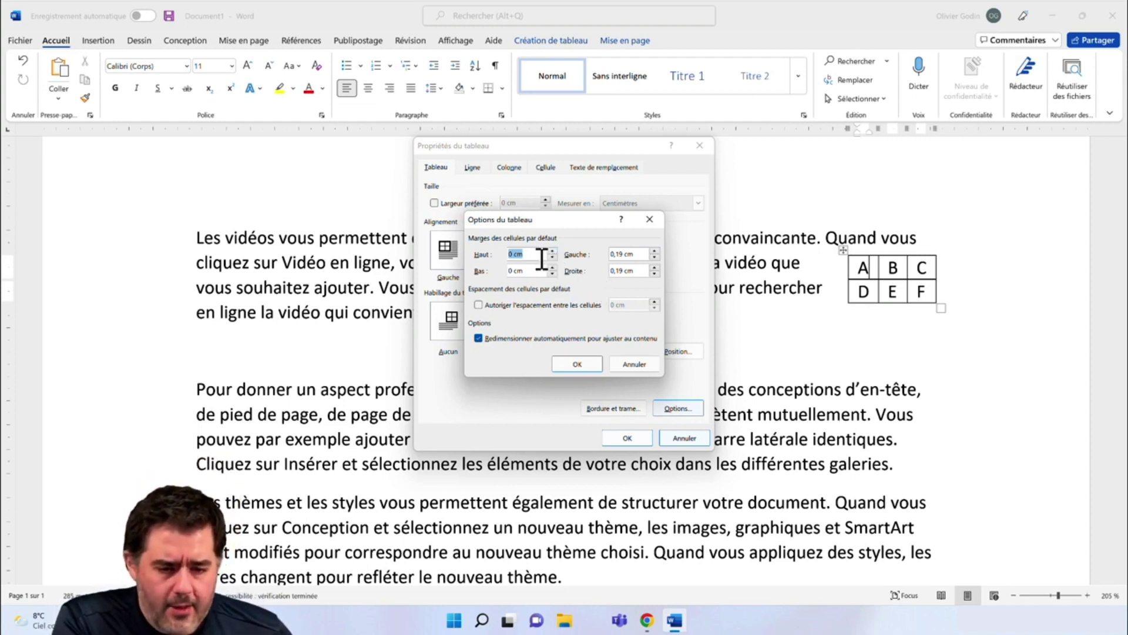
left_click(513, 254)
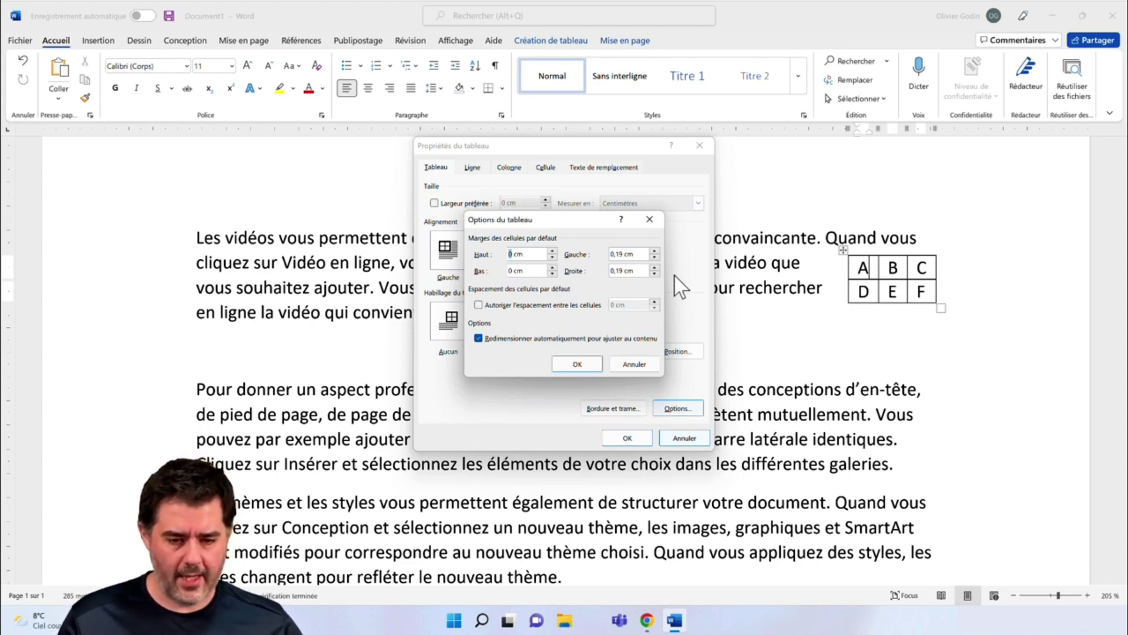
type("0,5")
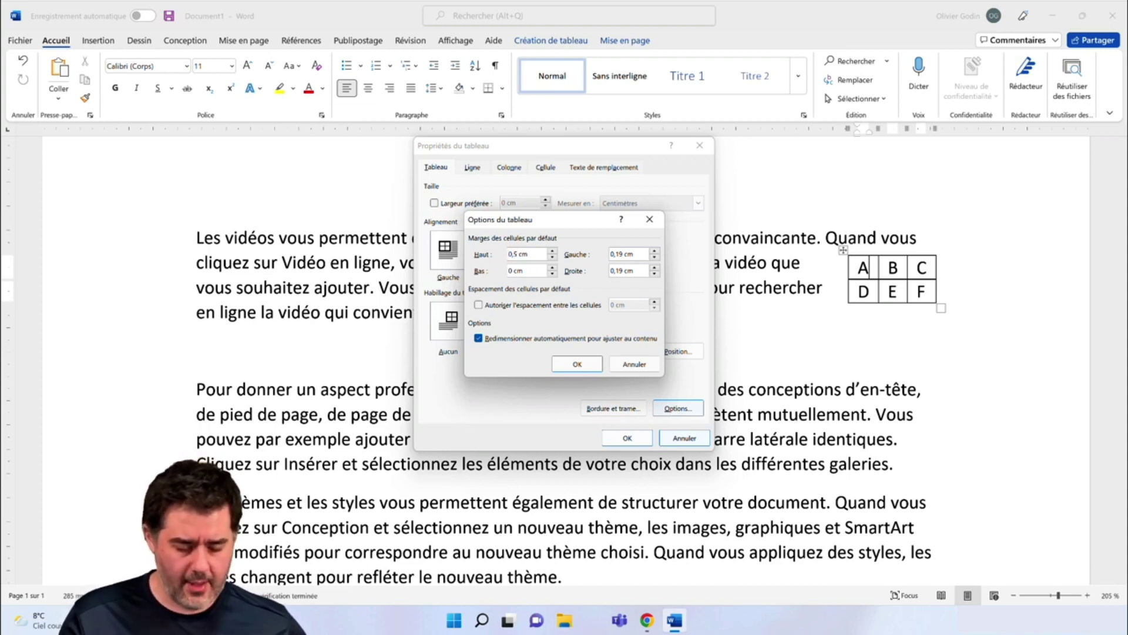
key("BackSpace")
type("25")
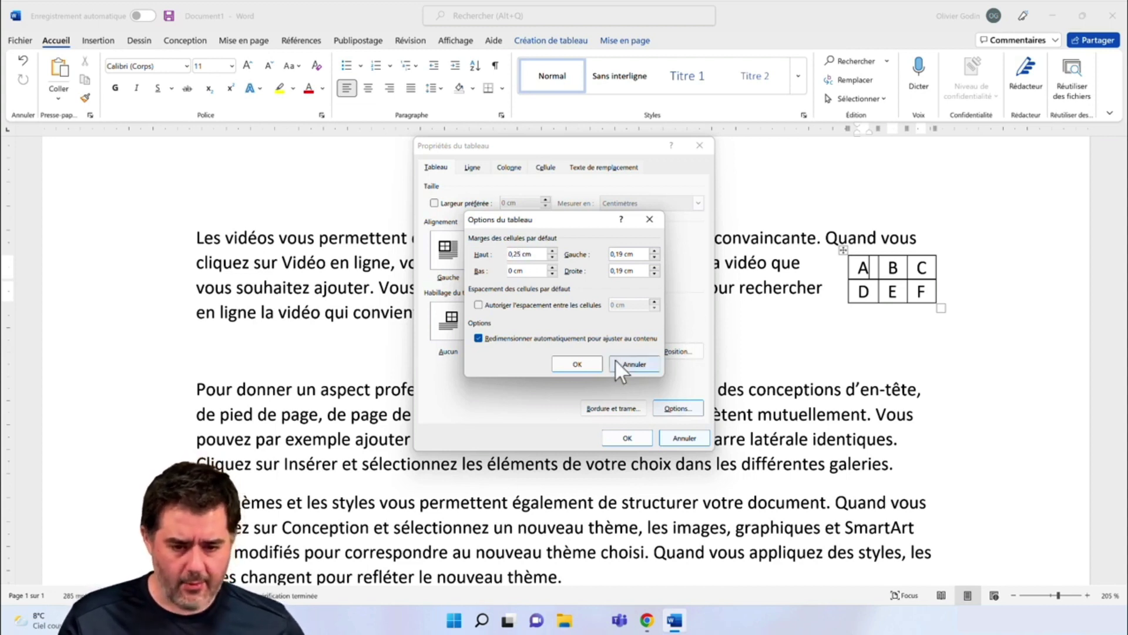
left_click(584, 365)
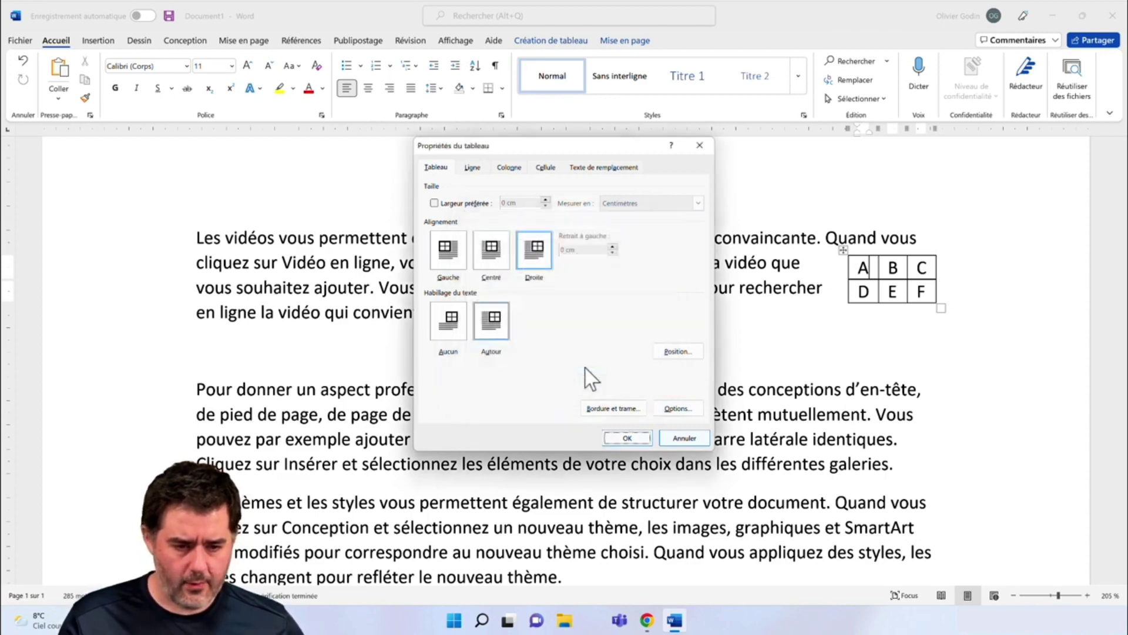
left_click(627, 439)
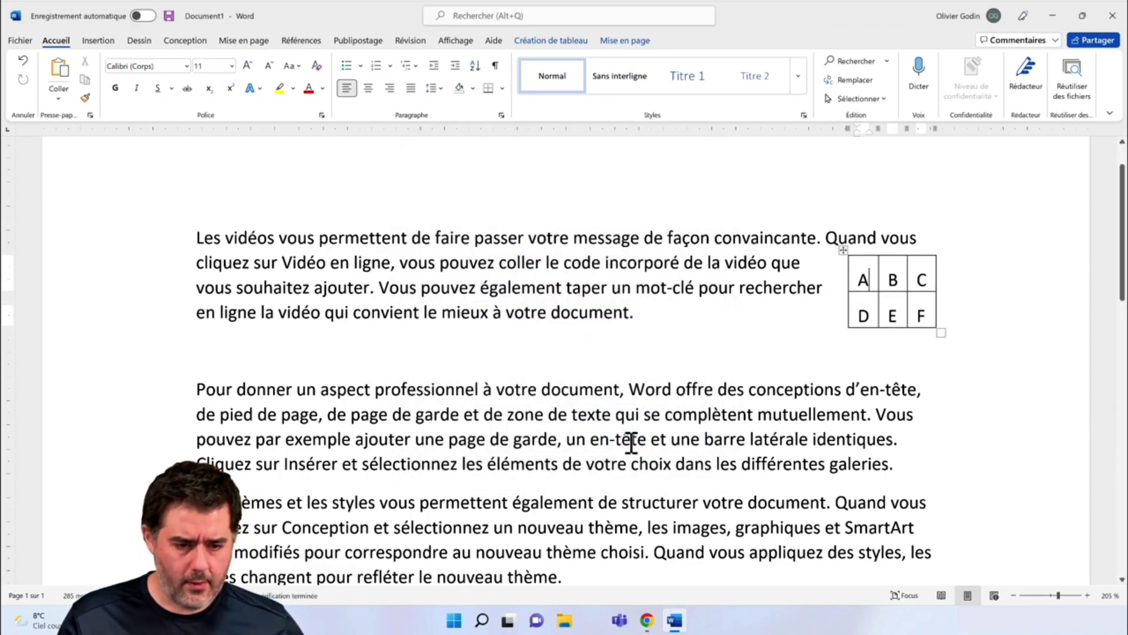
key("ctrl+z")
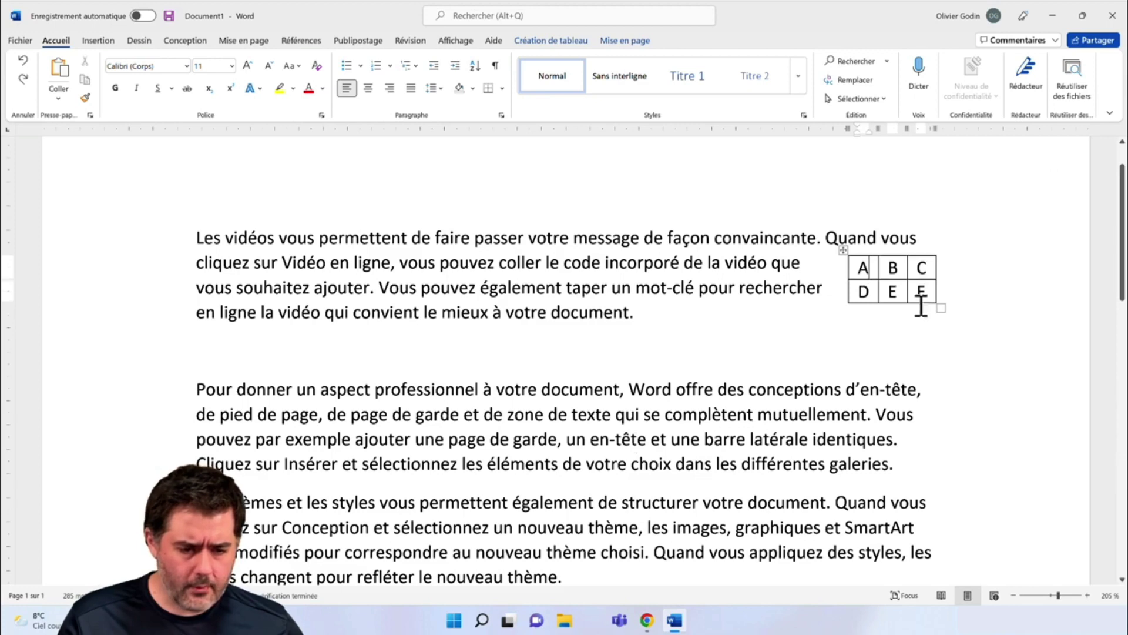
Step: Open the table's properties and review its default cell margins and its position settings
right_click(909, 278)
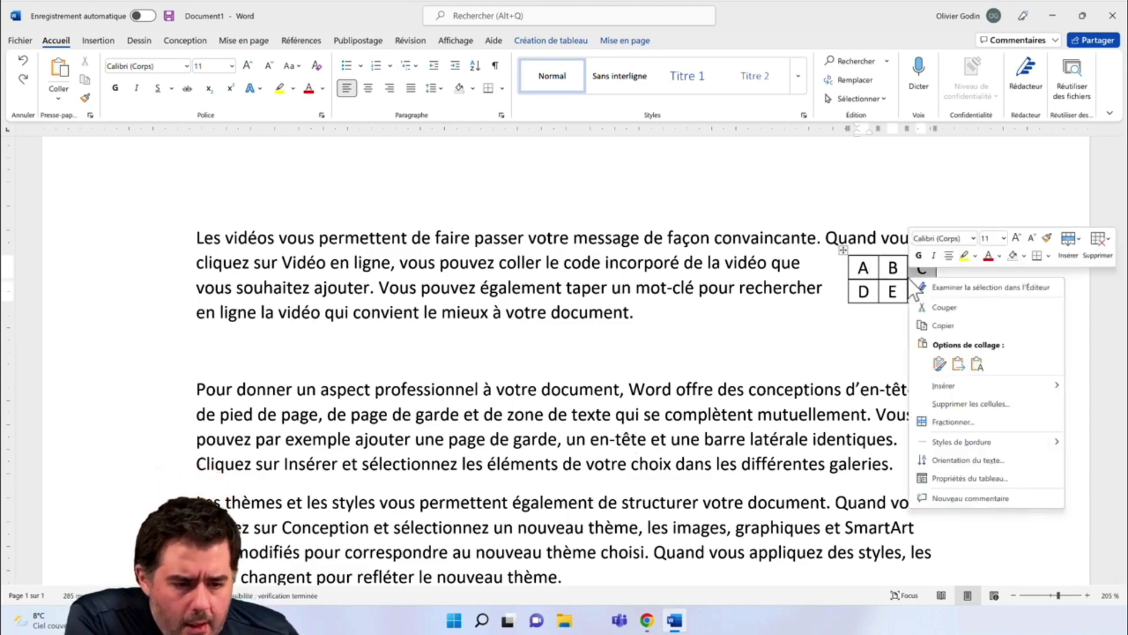
left_click(864, 288)
right_click(865, 290)
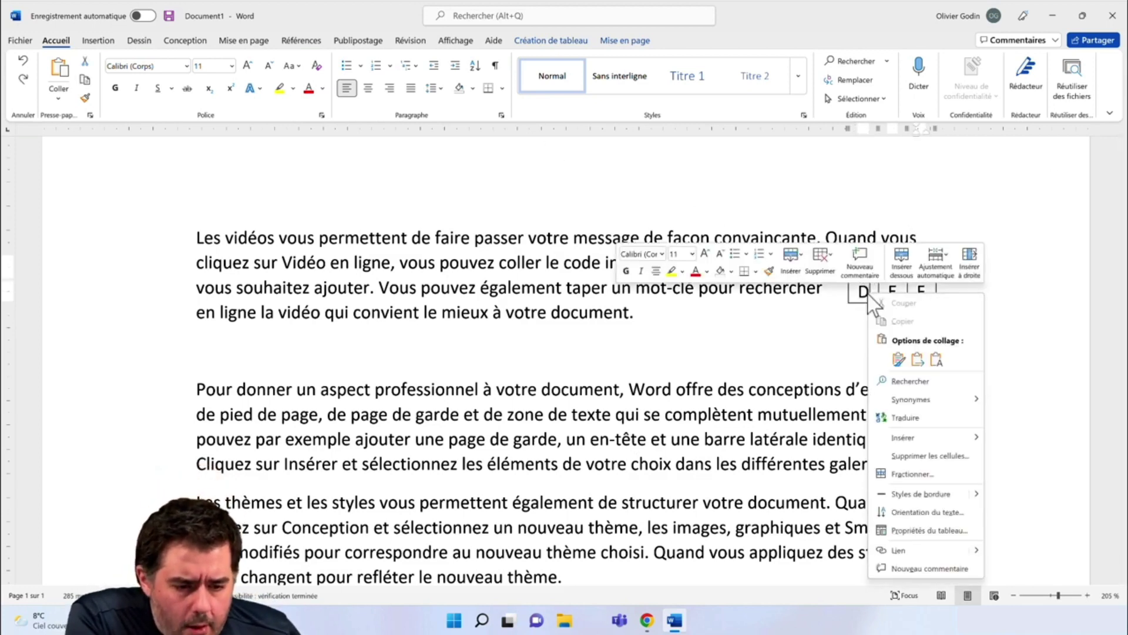
left_click(934, 530)
left_click(676, 408)
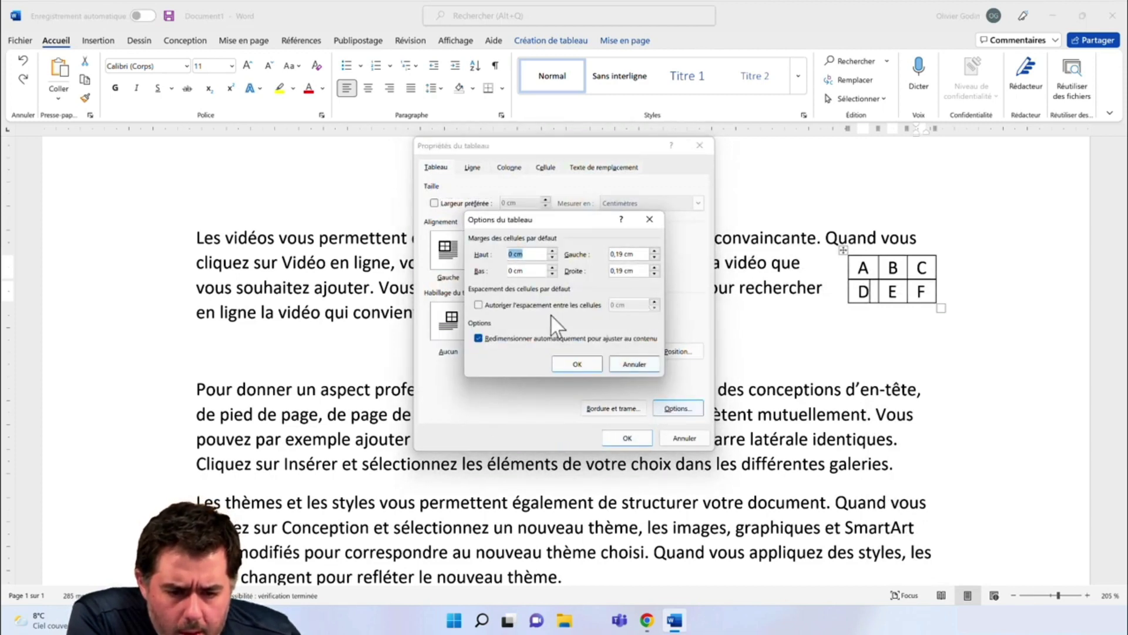
left_click(618, 360)
left_click(675, 352)
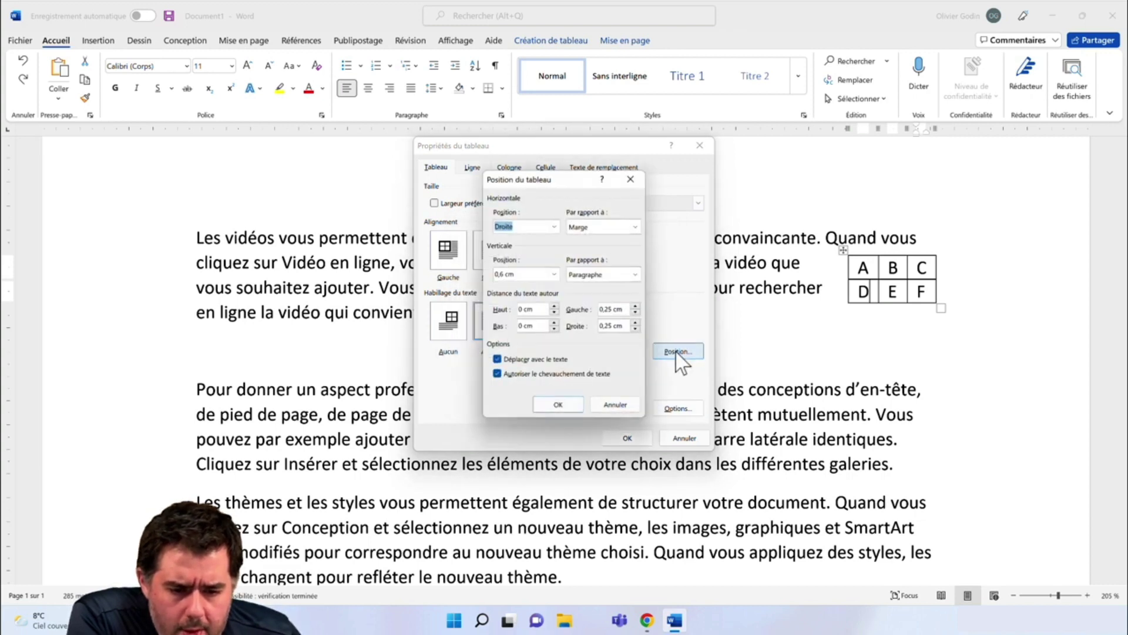
left_click(621, 404)
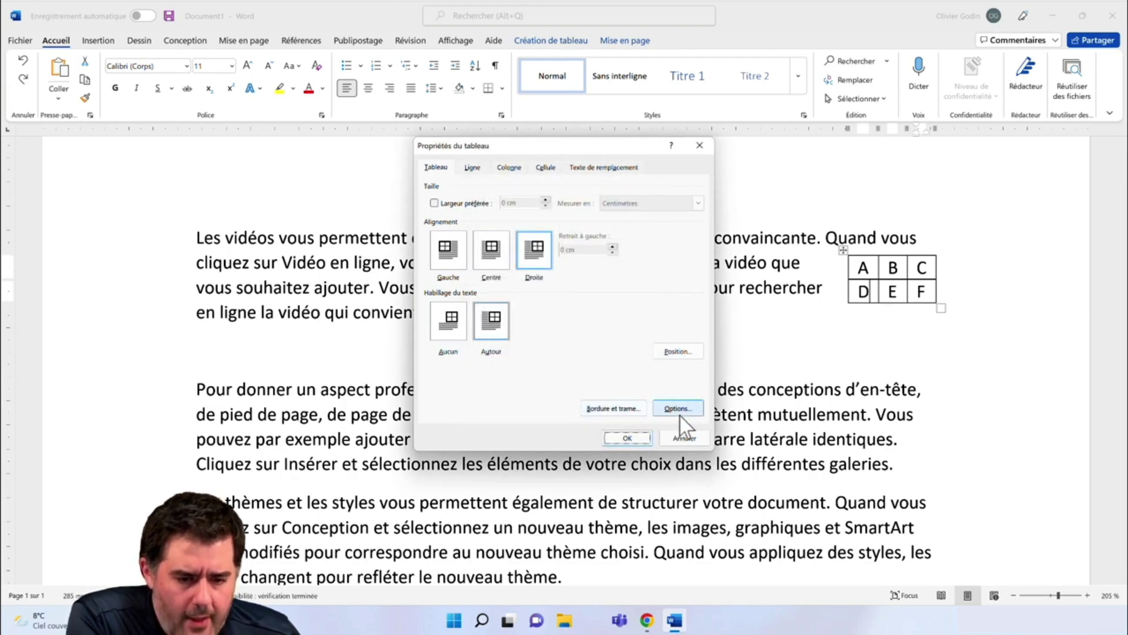
Step: Set the table's top distance from the surrounding text to 0,25 cm in its position settings and apply the table properties
left_click(683, 353)
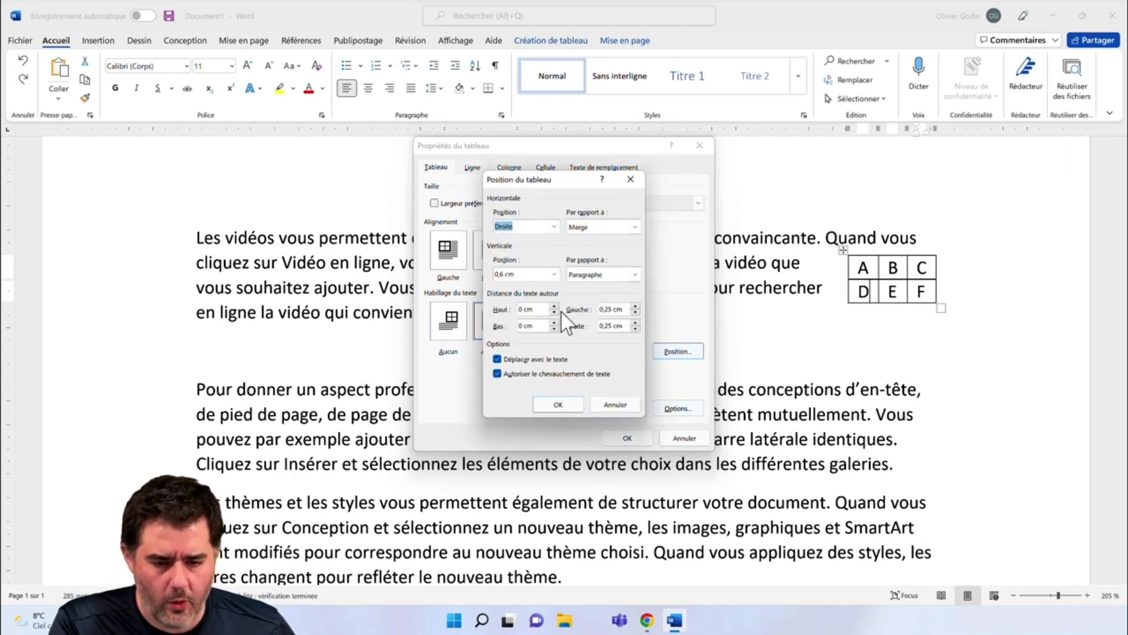
left_click_drag(533, 310, 492, 309)
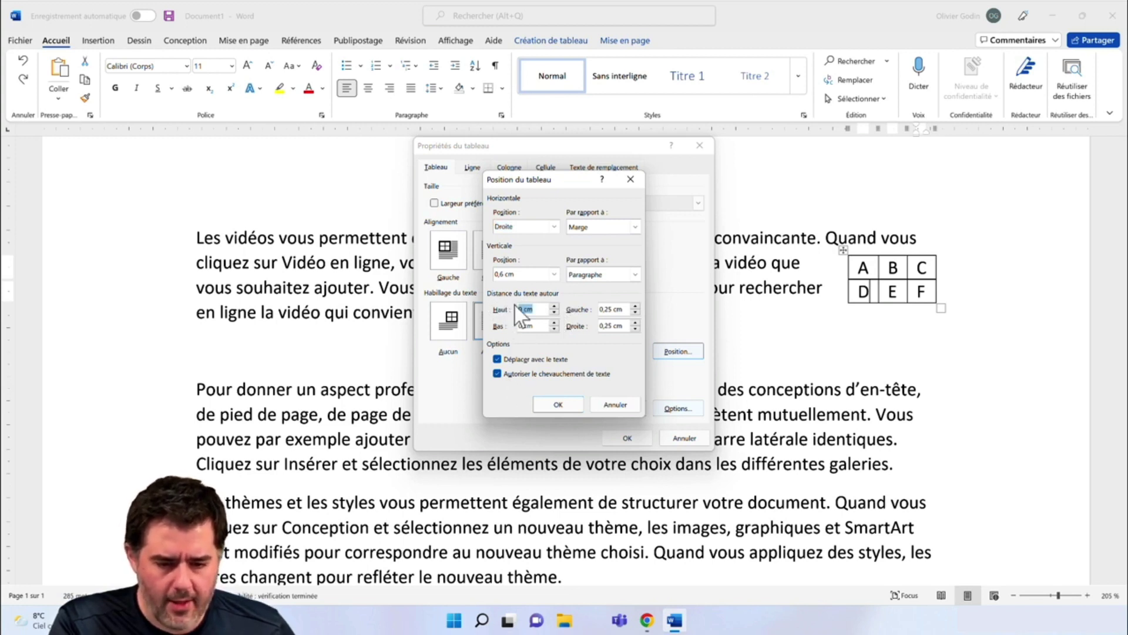
type("0,25")
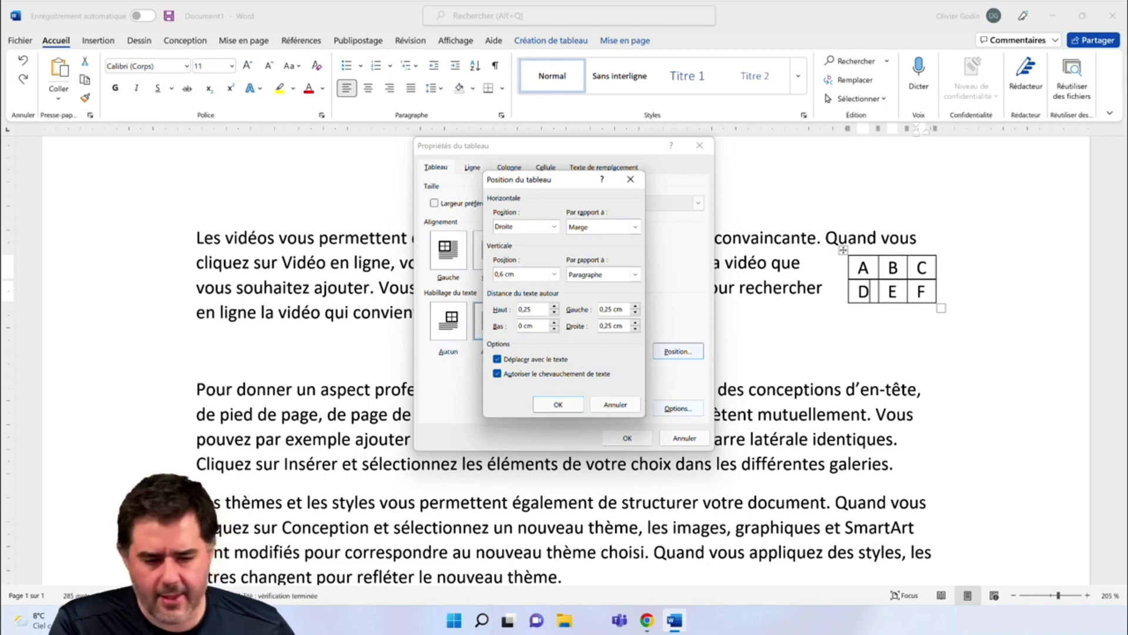
left_click(559, 407)
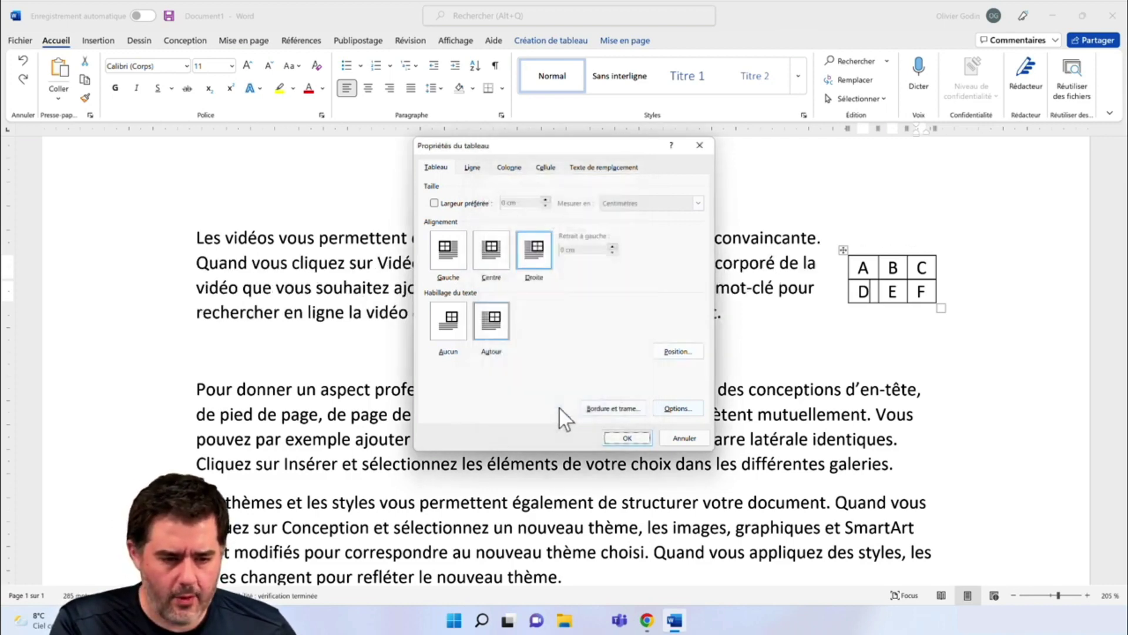
left_click(622, 433)
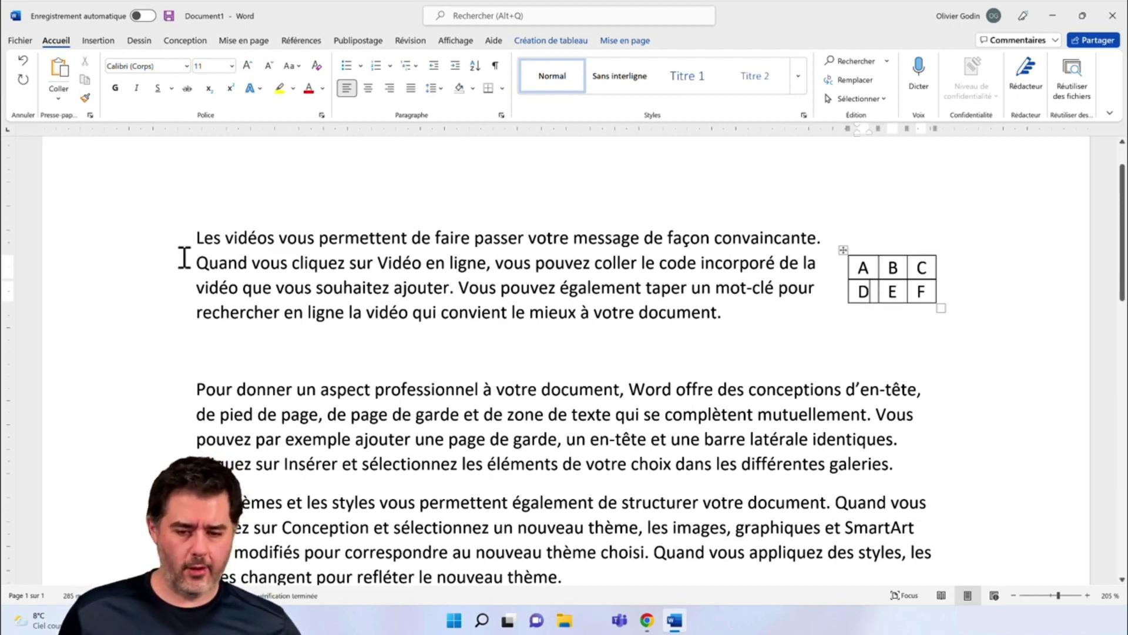
left_click_drag(292, 265, 196, 263)
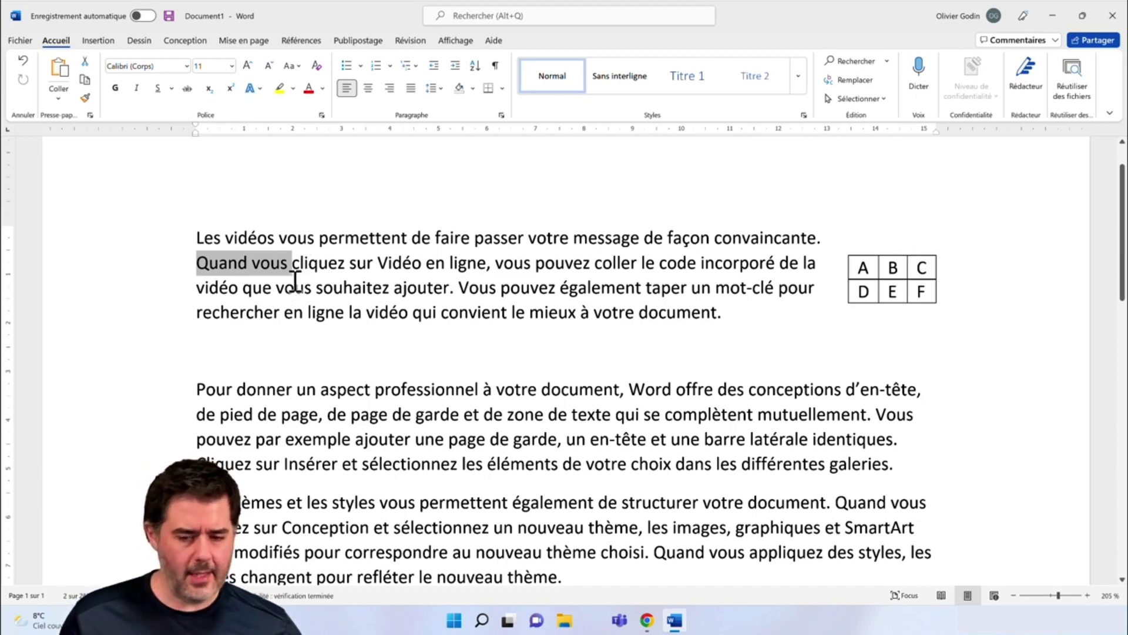
left_click(761, 282)
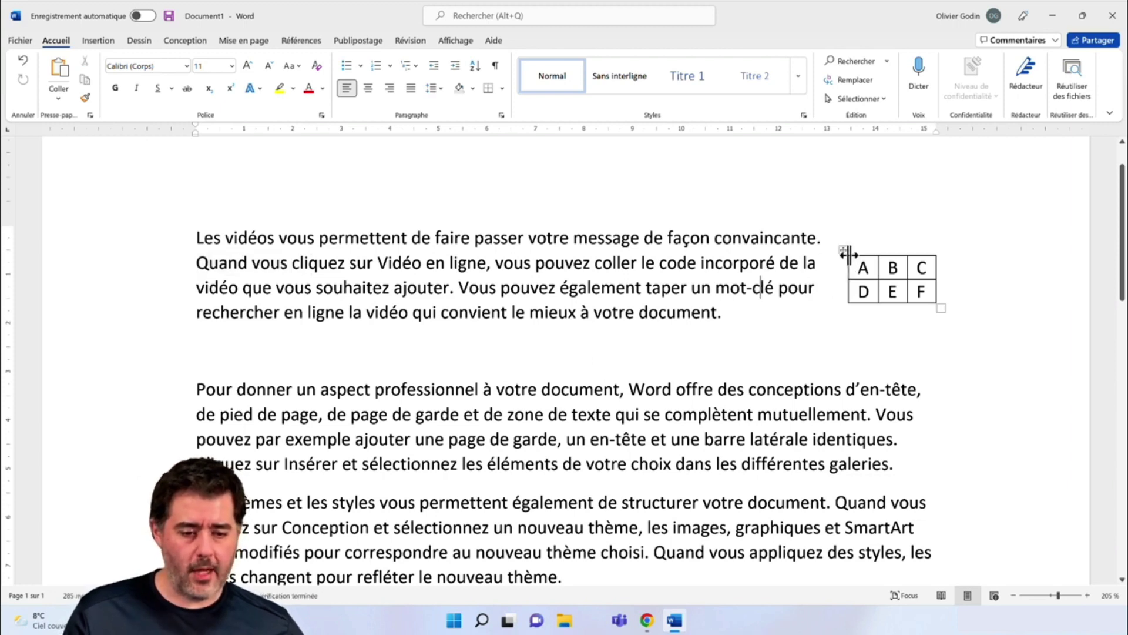
Step: Move the table to the start of the second paragraph at the left margin and set its text wrapping to none (Aucun)
left_click_drag(842, 253, 192, 385)
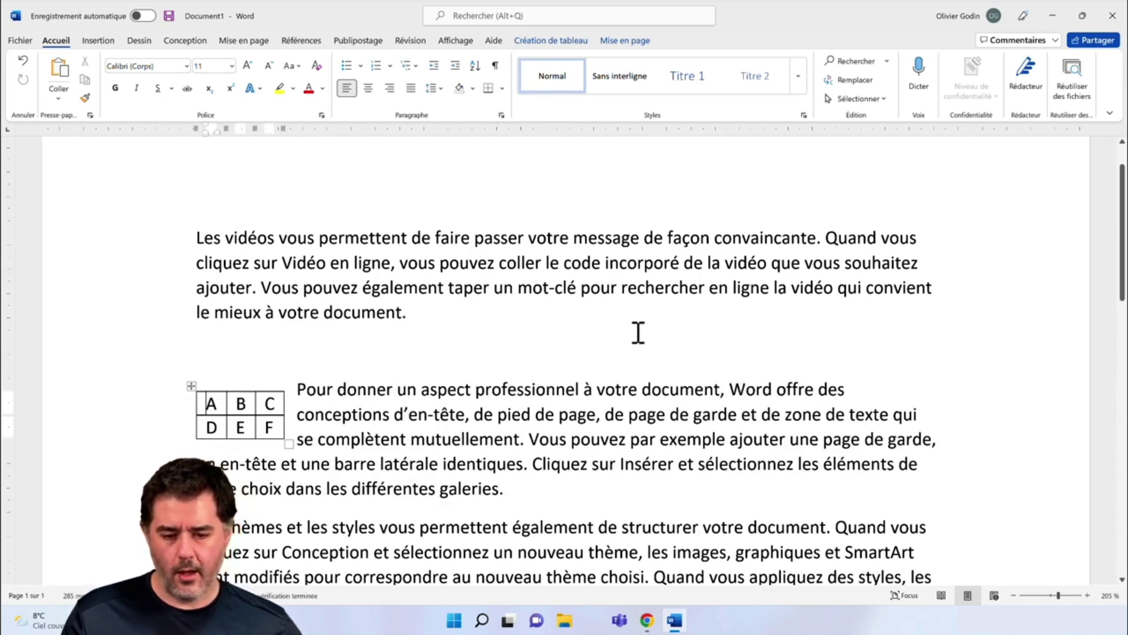
right_click(250, 422)
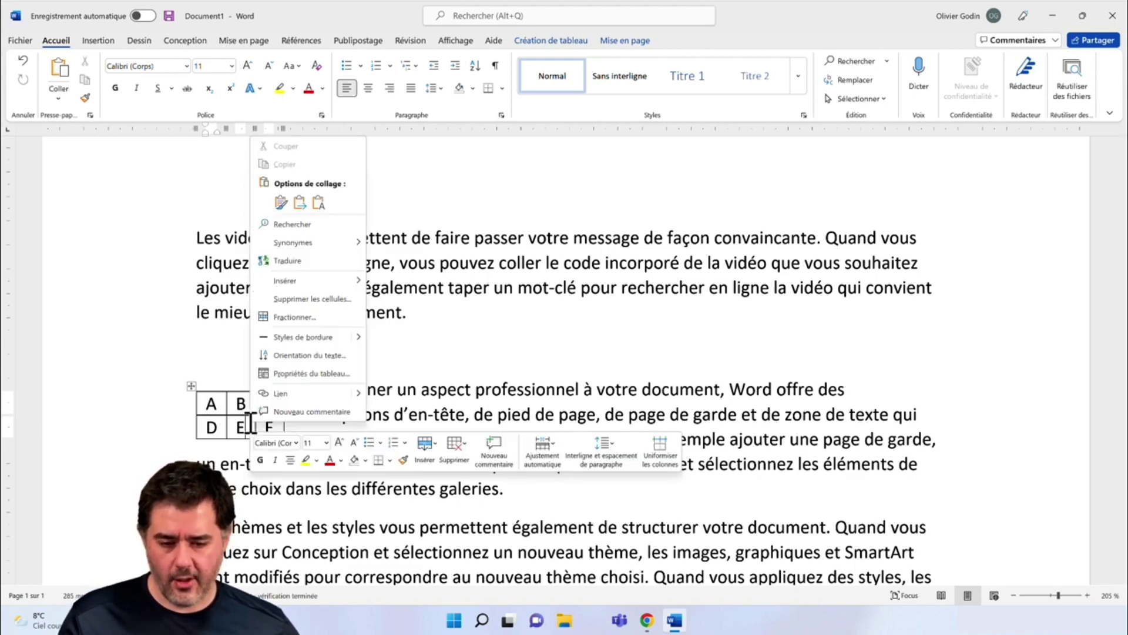
left_click(347, 373)
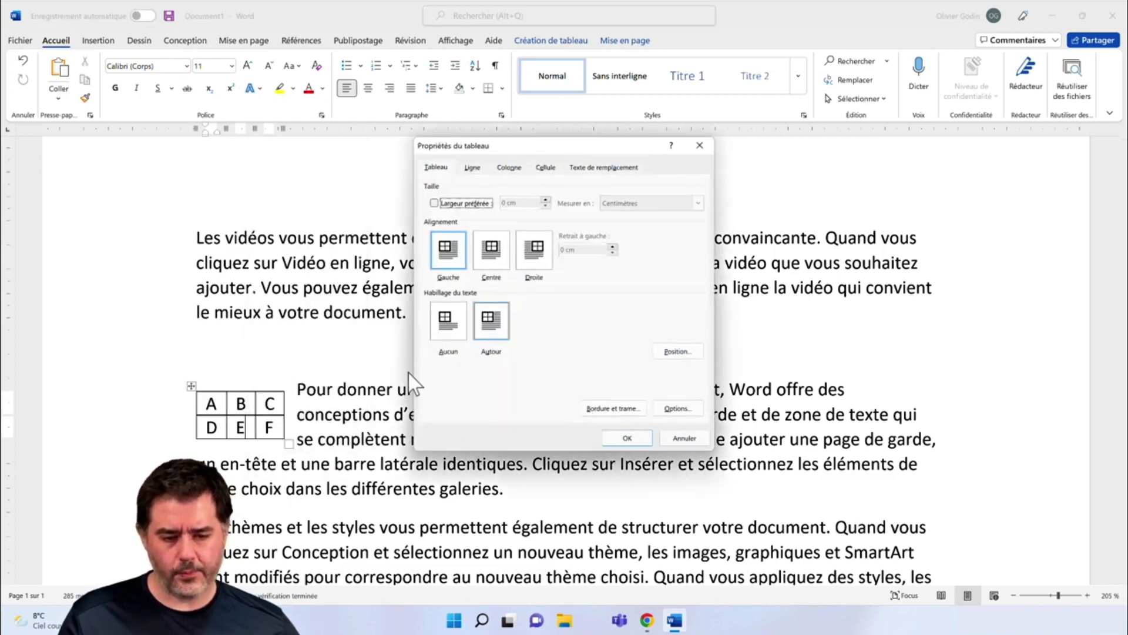
left_click(447, 325)
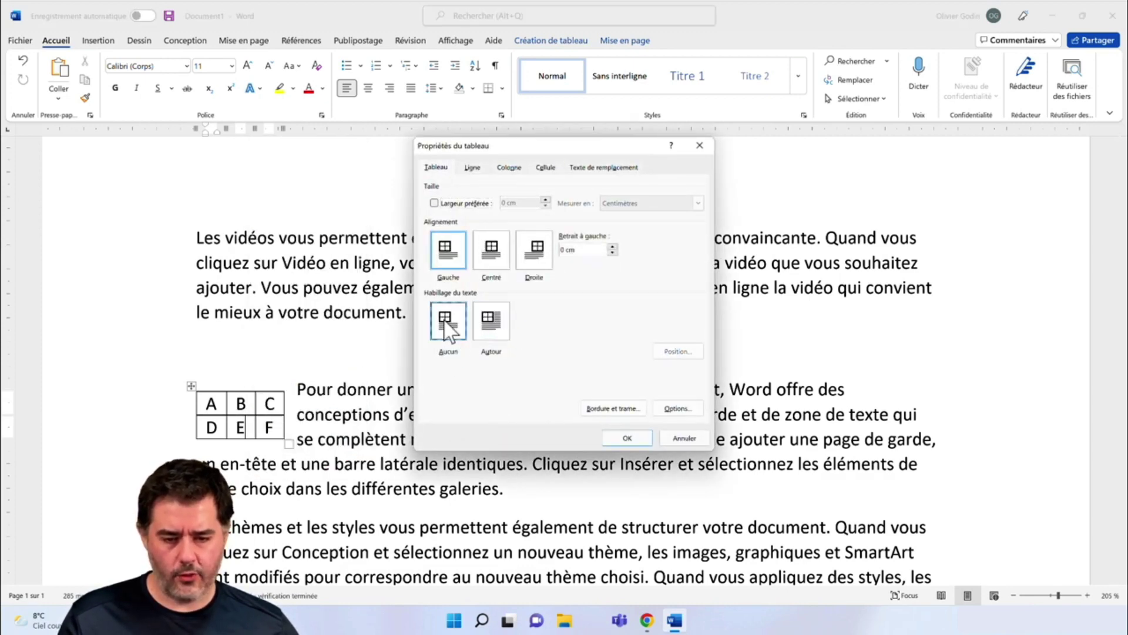
left_click(626, 439)
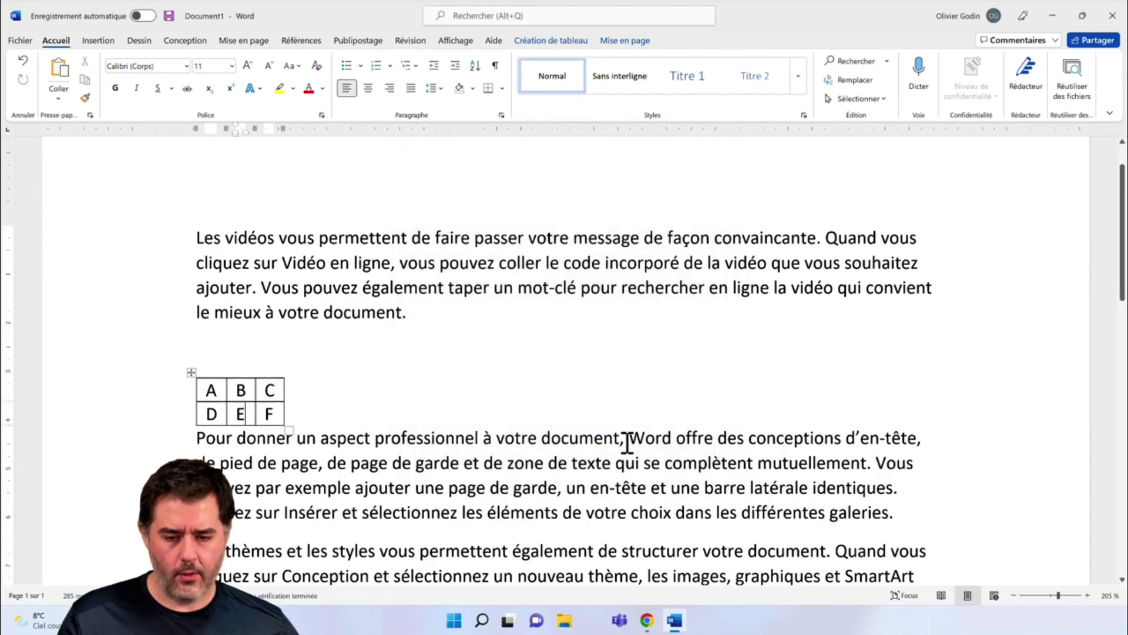